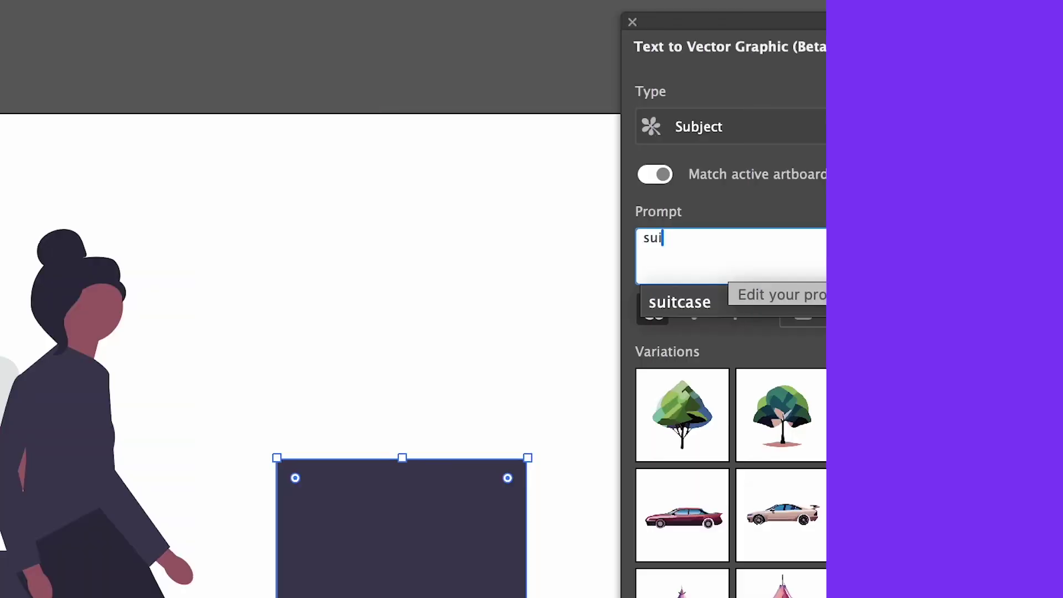
type("suitcase")
Open the Text to Vector Graphic (Beta) panel from the Window menu beside the scooter art
left_click(870, 317)
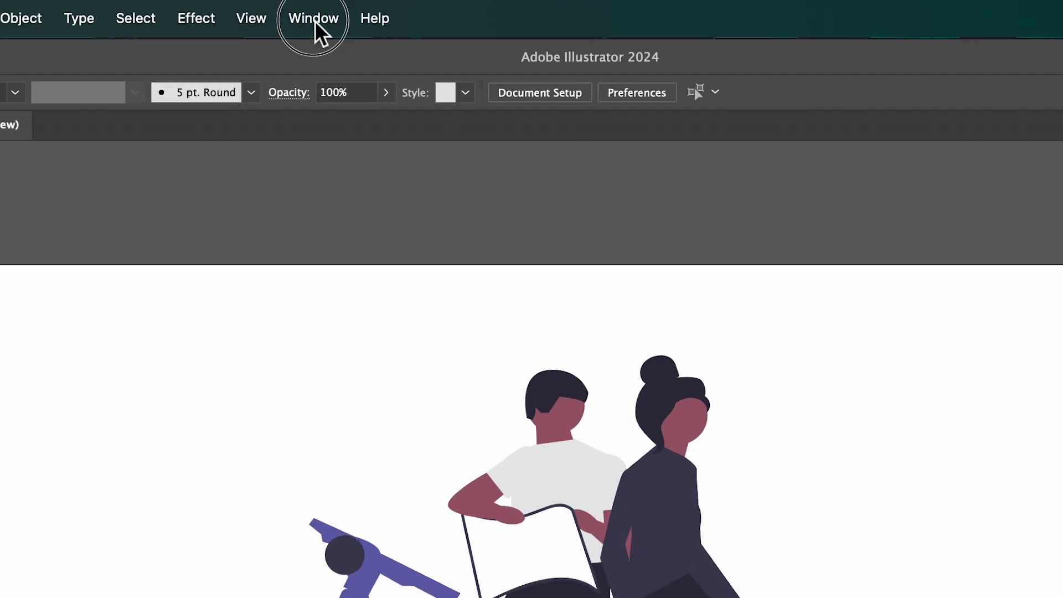
left_click(373, 11)
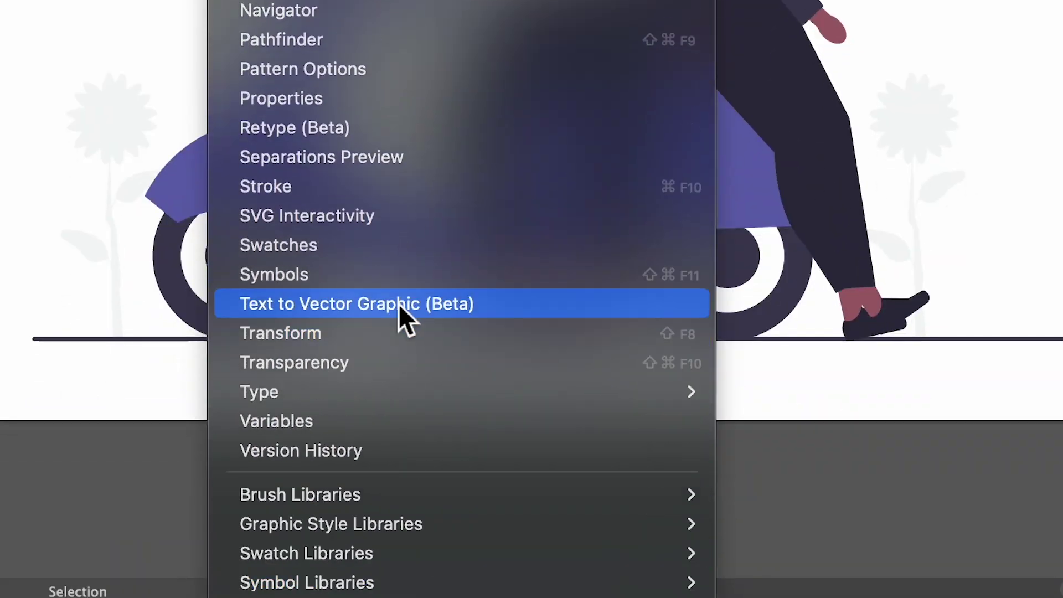
left_click(399, 304)
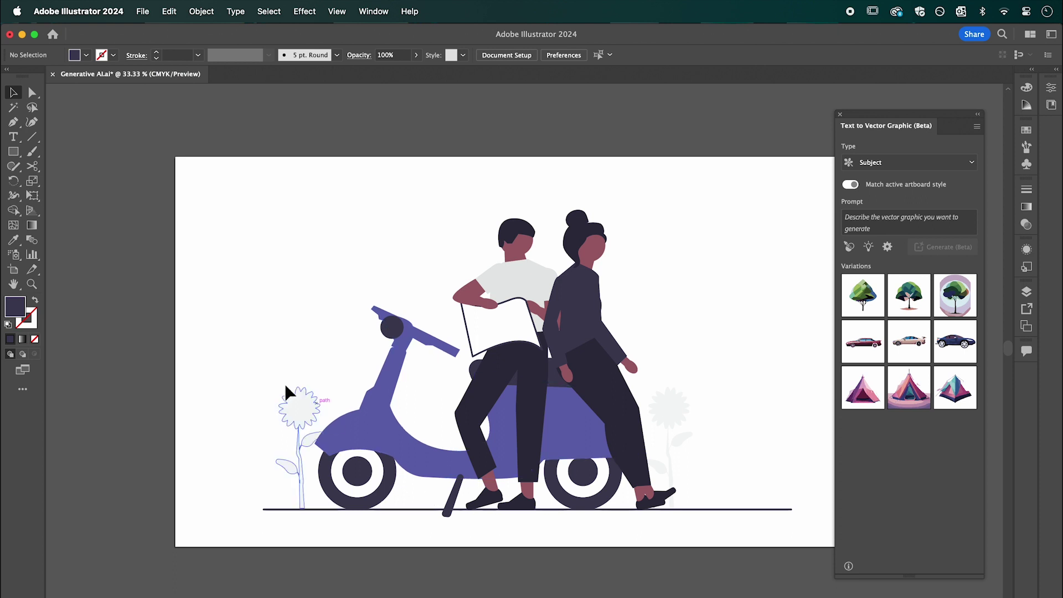
Draw a dark rectangle right of the couple and keep Subject as the generation type
left_click(15, 152)
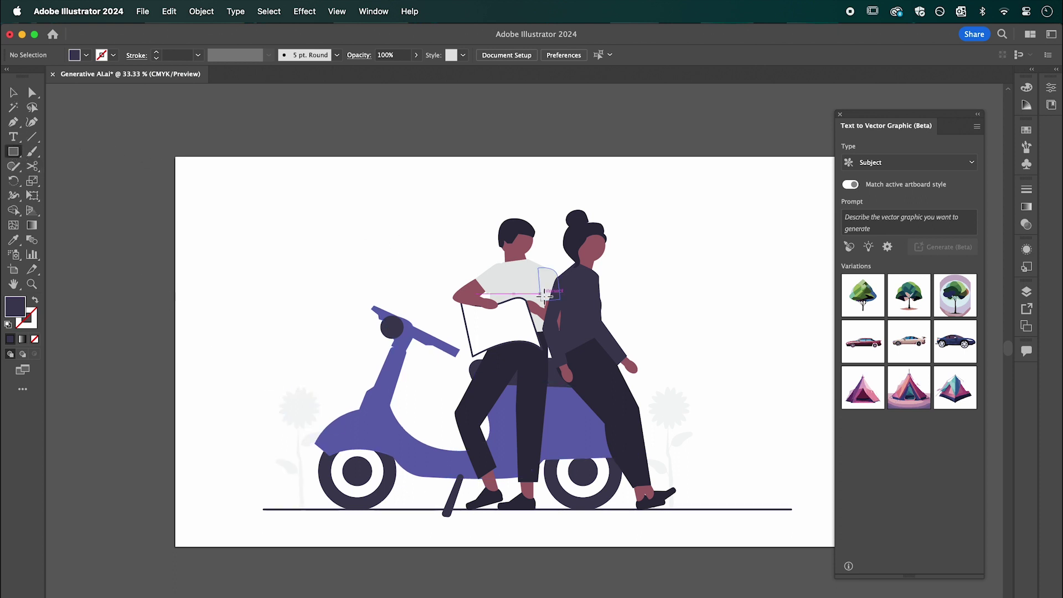
left_click_drag(679, 319, 818, 465)
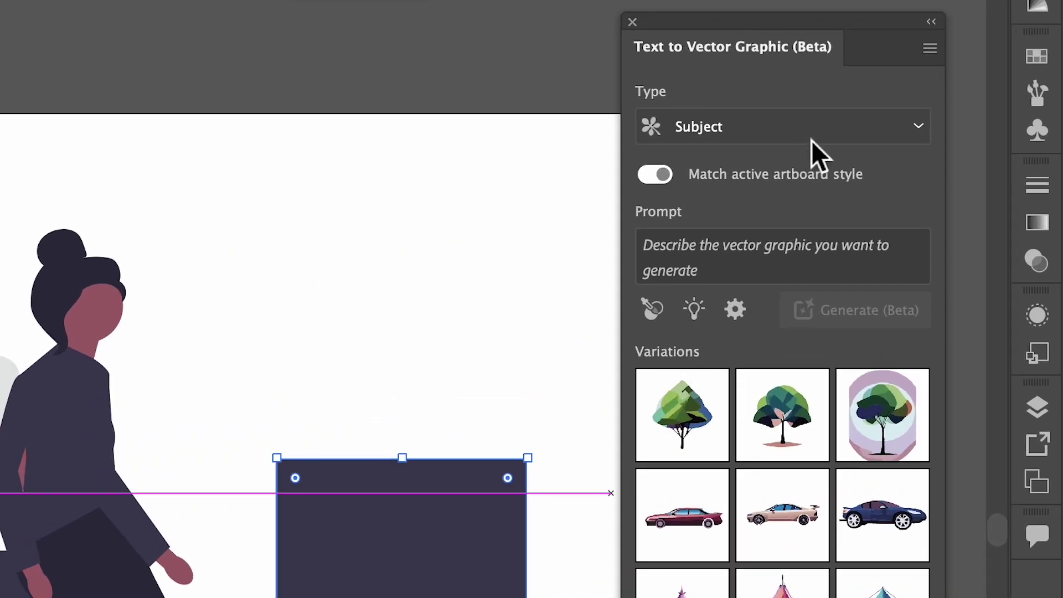
left_click(811, 133)
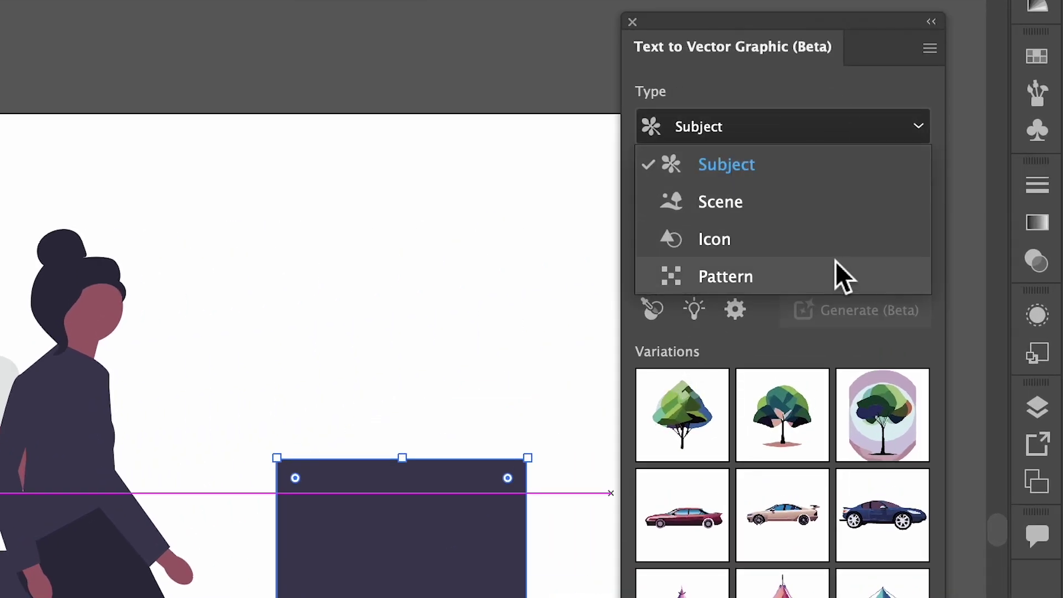
left_click(886, 119)
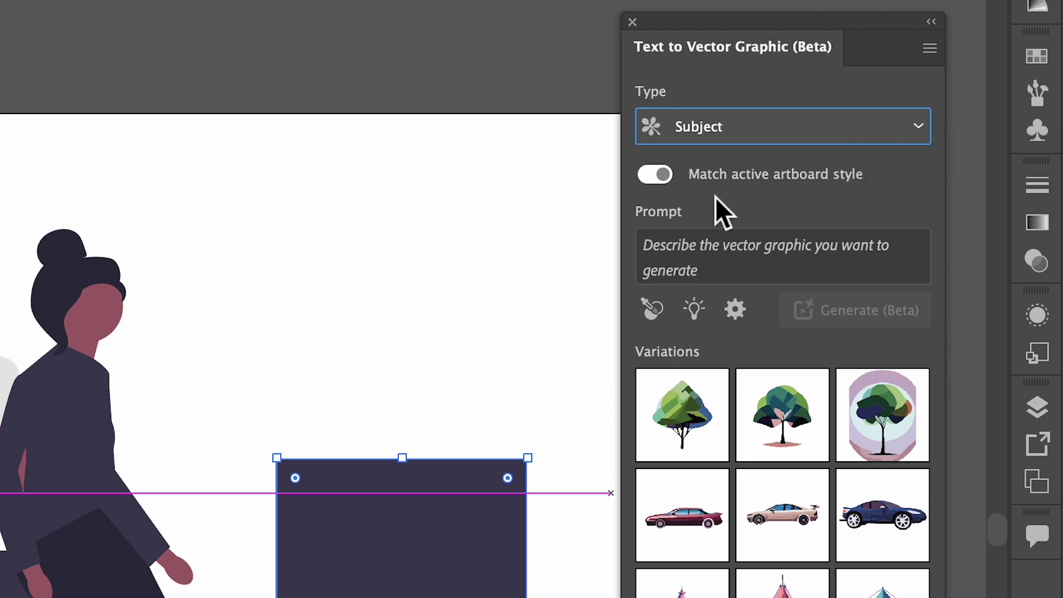
Sample the woman figure's style as reference with the Style picker and enter the prompt 'suitcase'
left_click(654, 309)
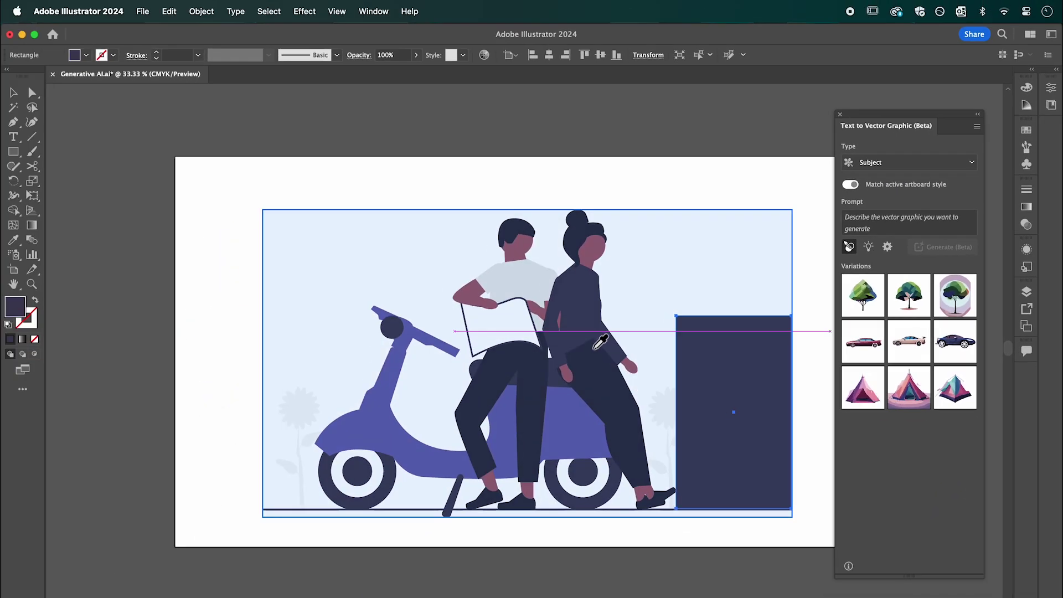
left_click(595, 346)
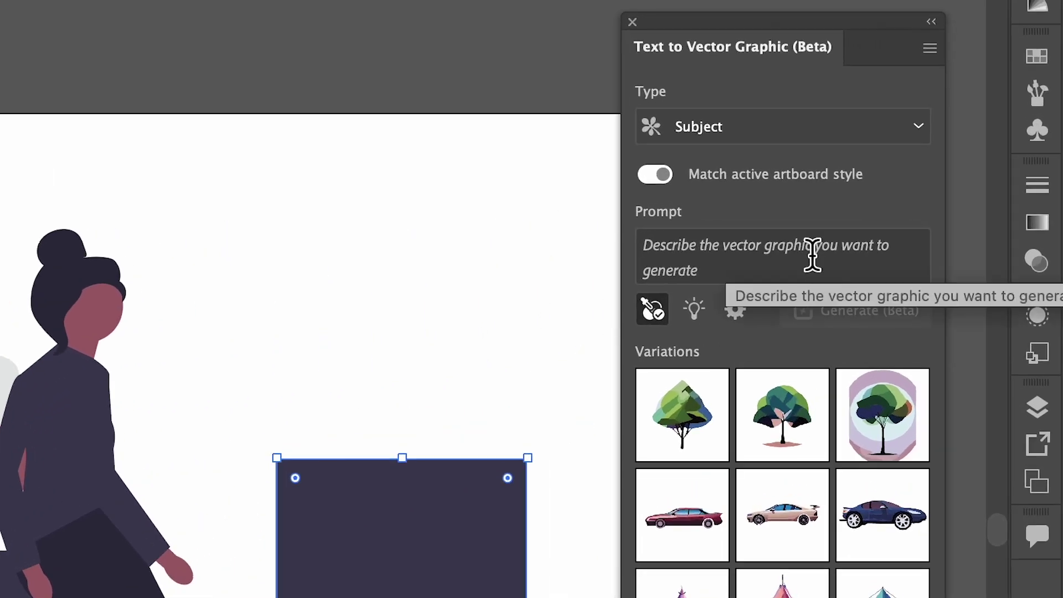
left_click(901, 222)
type("suitcase")
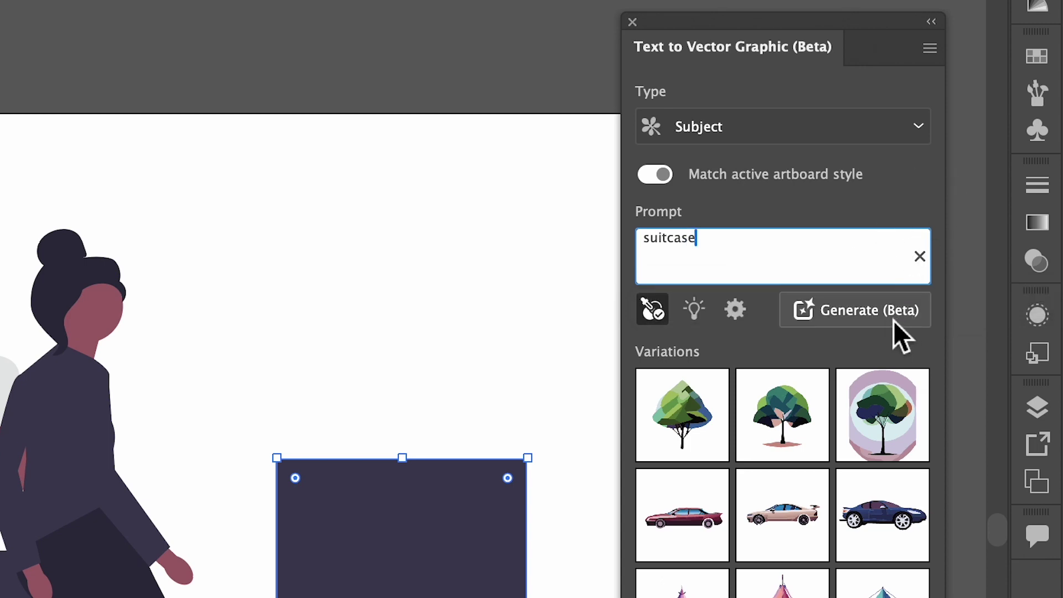
Generate suitcase variations, choose the pink one, enlarge it and stand it on the ground line
left_click(870, 318)
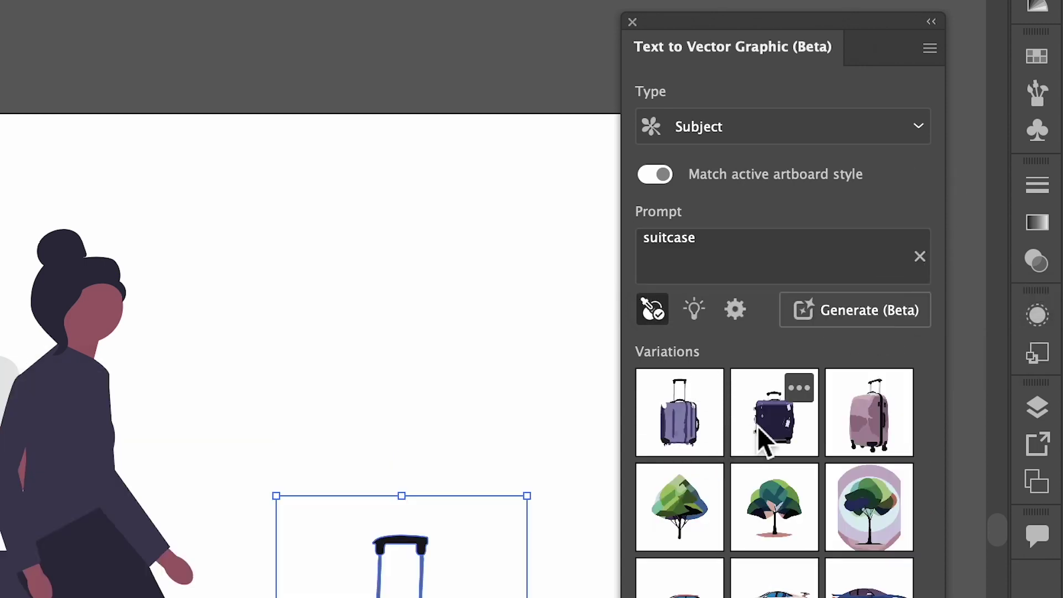
left_click(763, 432)
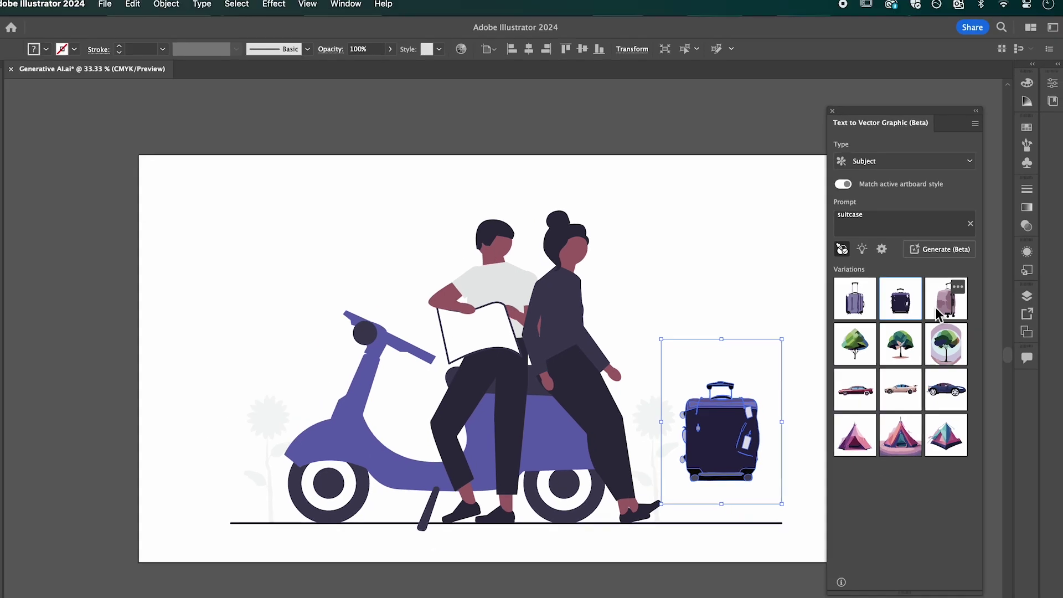
left_click(947, 300)
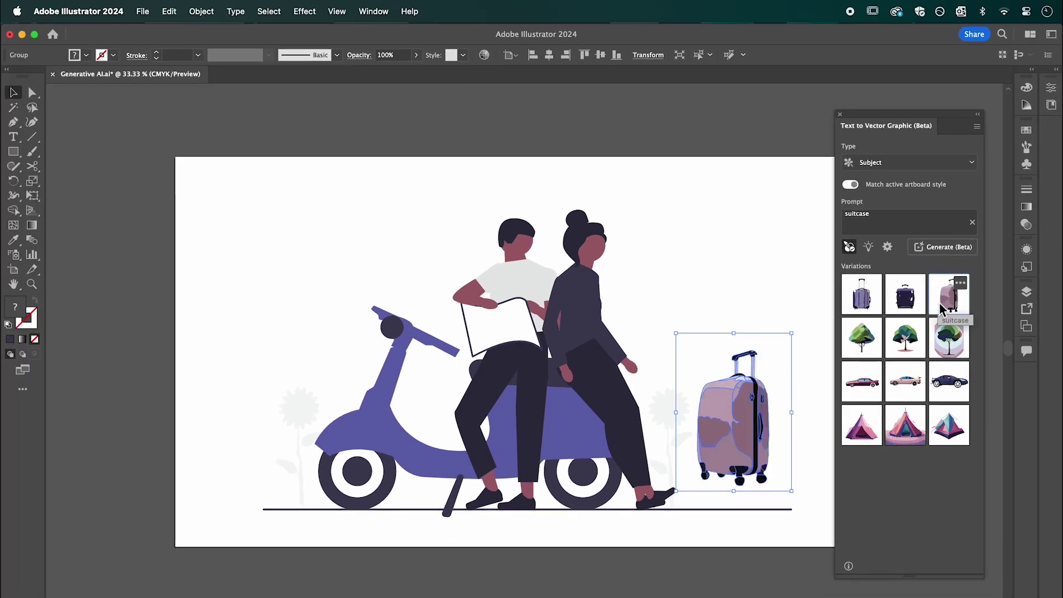
left_click_drag(791, 333, 854, 287)
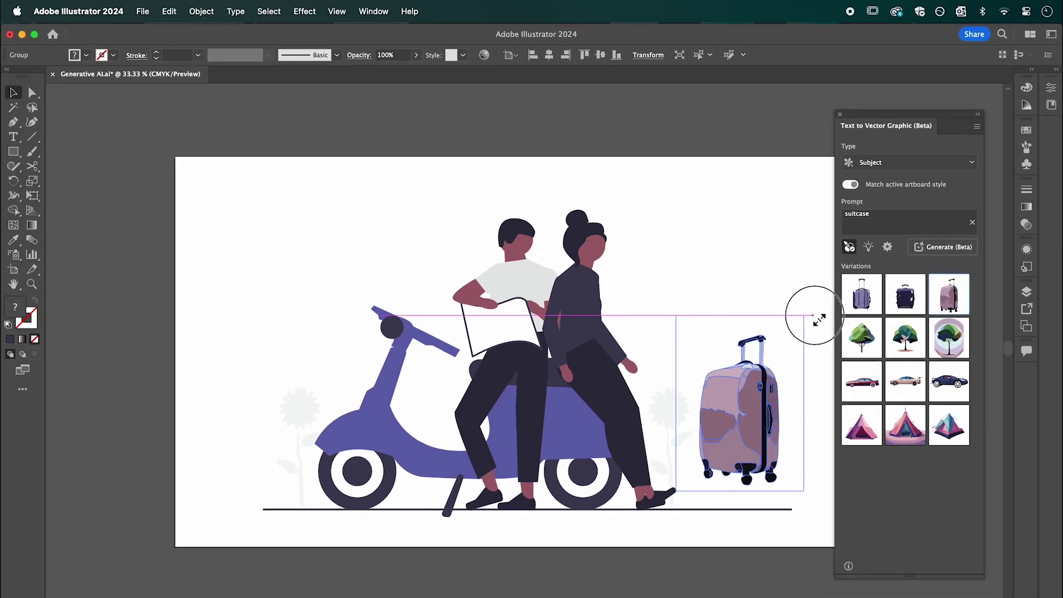
left_click_drag(765, 383, 752, 411)
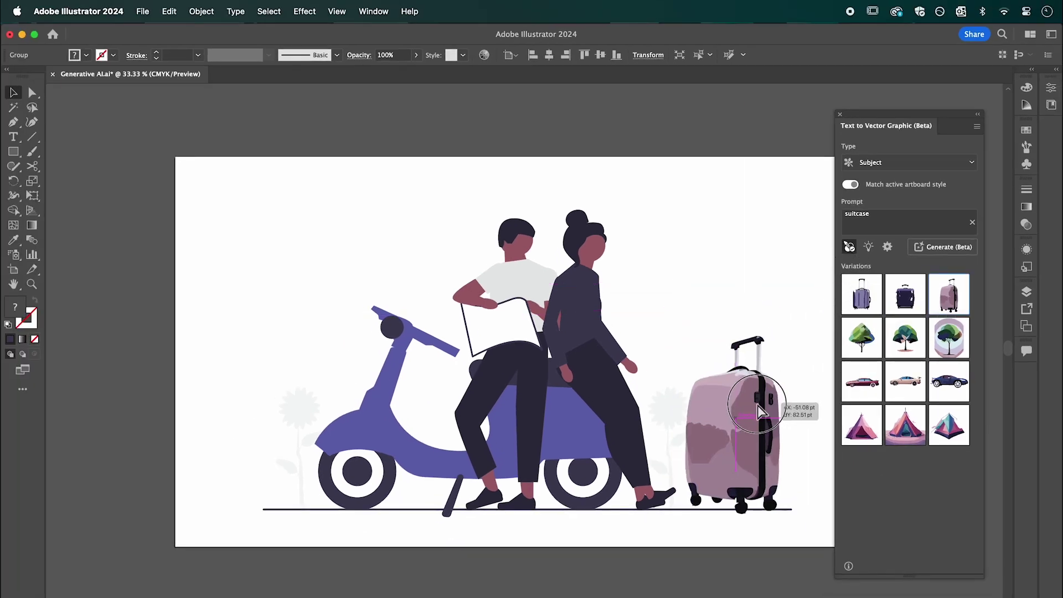
left_click(769, 282)
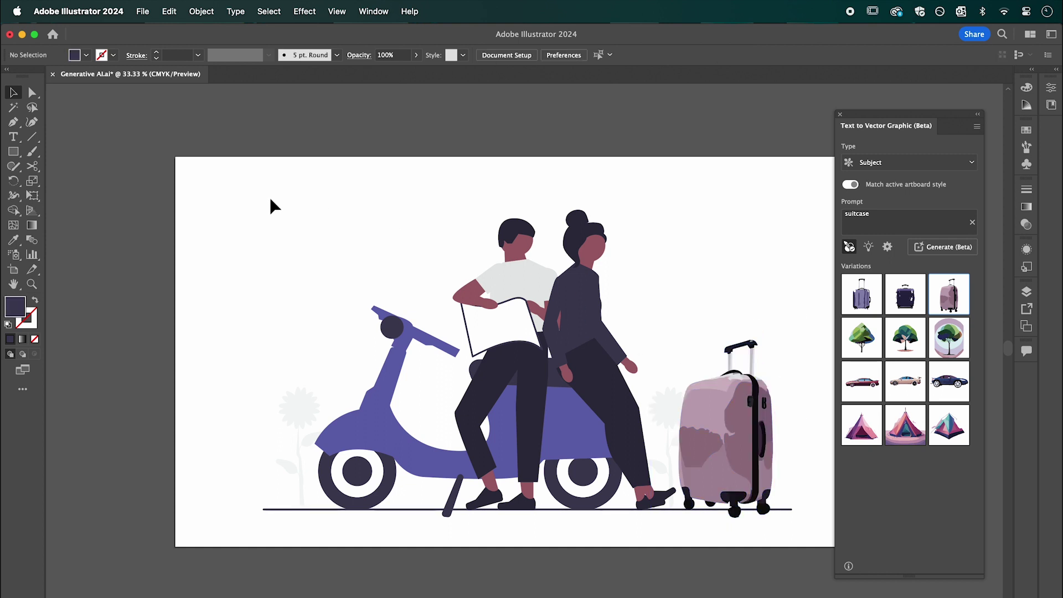
Draw an artboard-sized dark rectangle and send it behind the whole illustration
key("super+minus")
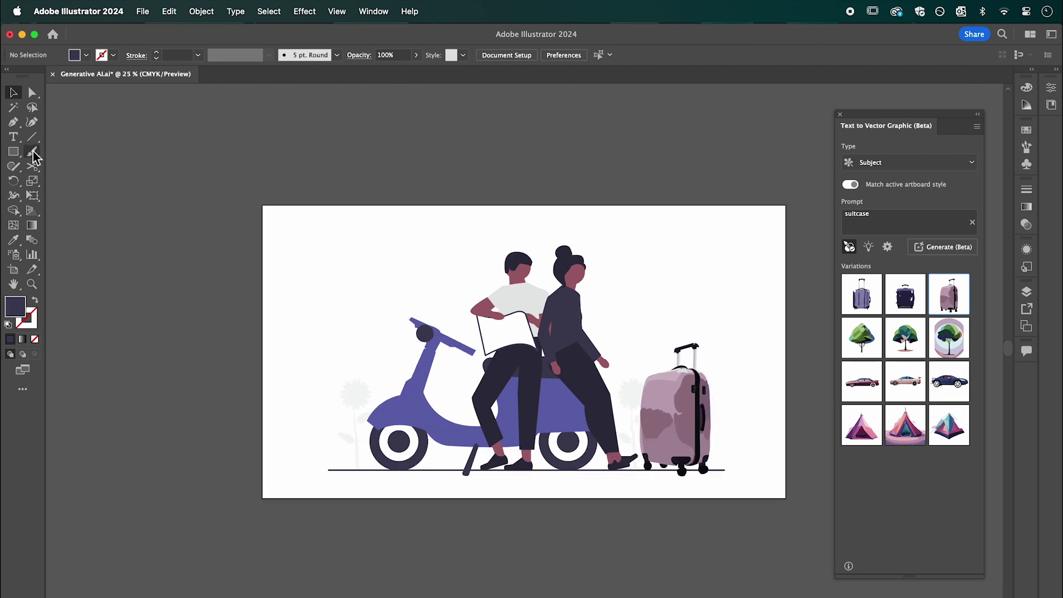
left_click(19, 153)
left_click_drag(264, 207, 785, 496)
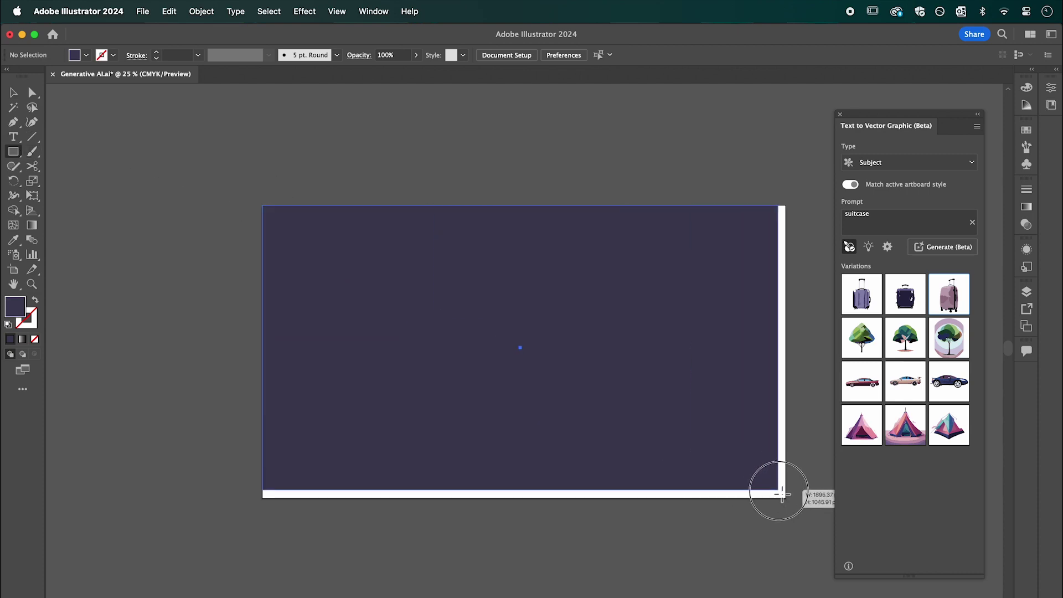
key("super+shift+bracketleft")
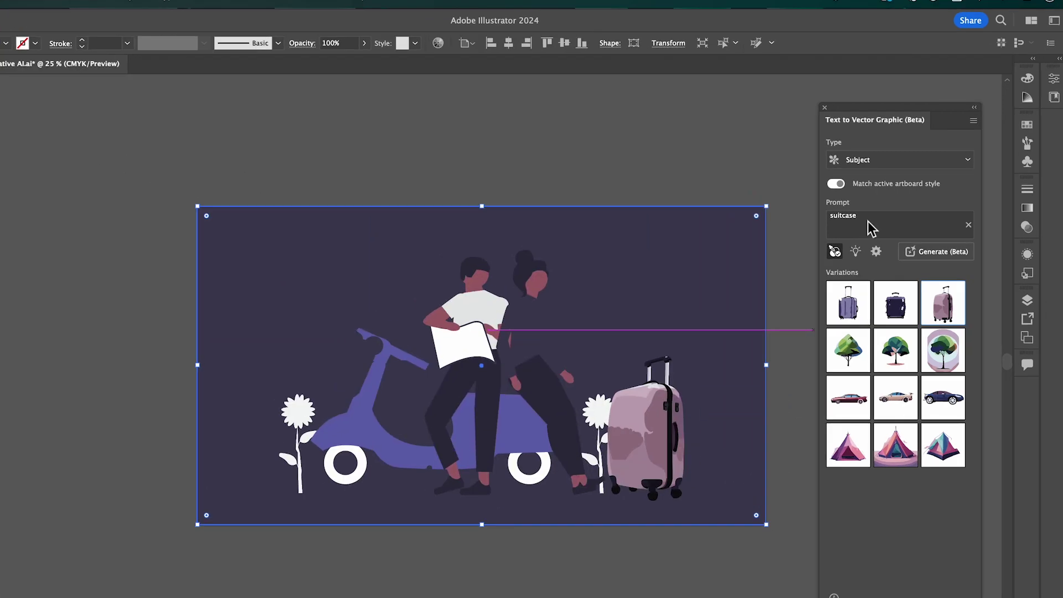
Set the type to Scene, replace the prompt with 'airport', and sample the artwork's style as reference
left_click(868, 162)
left_click(764, 198)
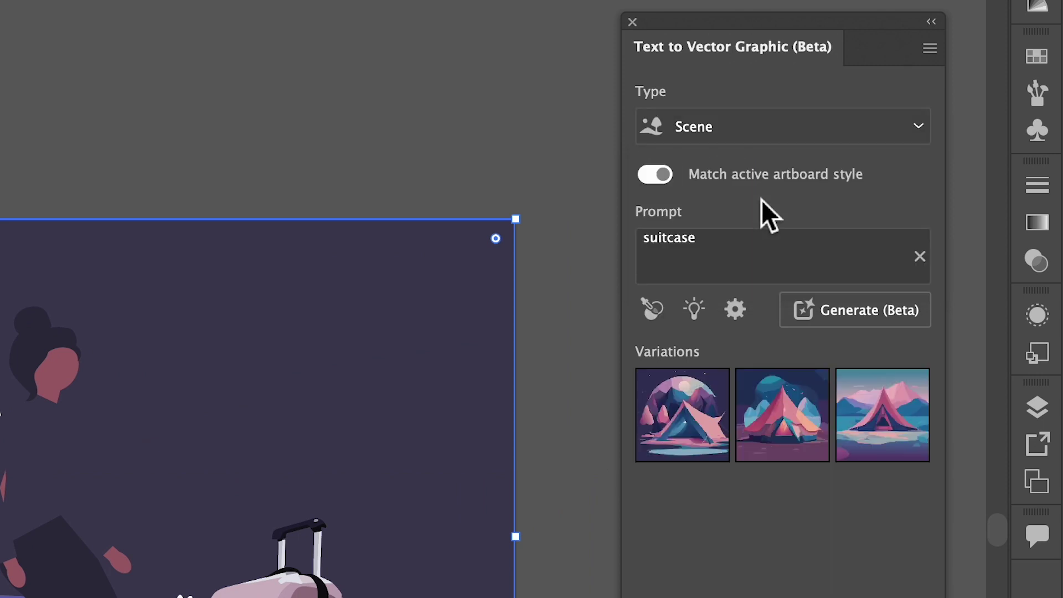
double_click(748, 249)
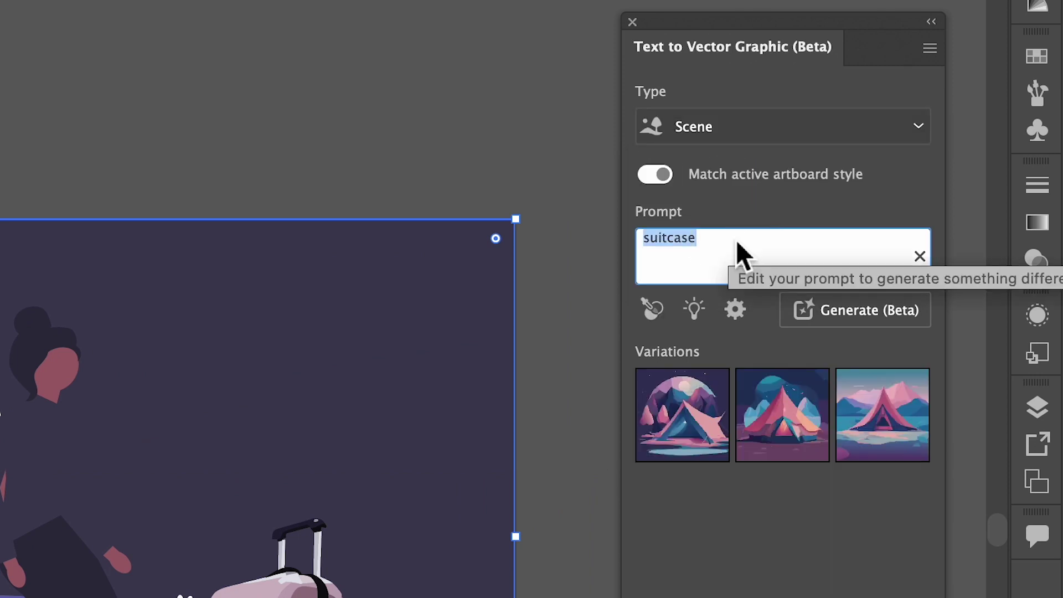
type("airport")
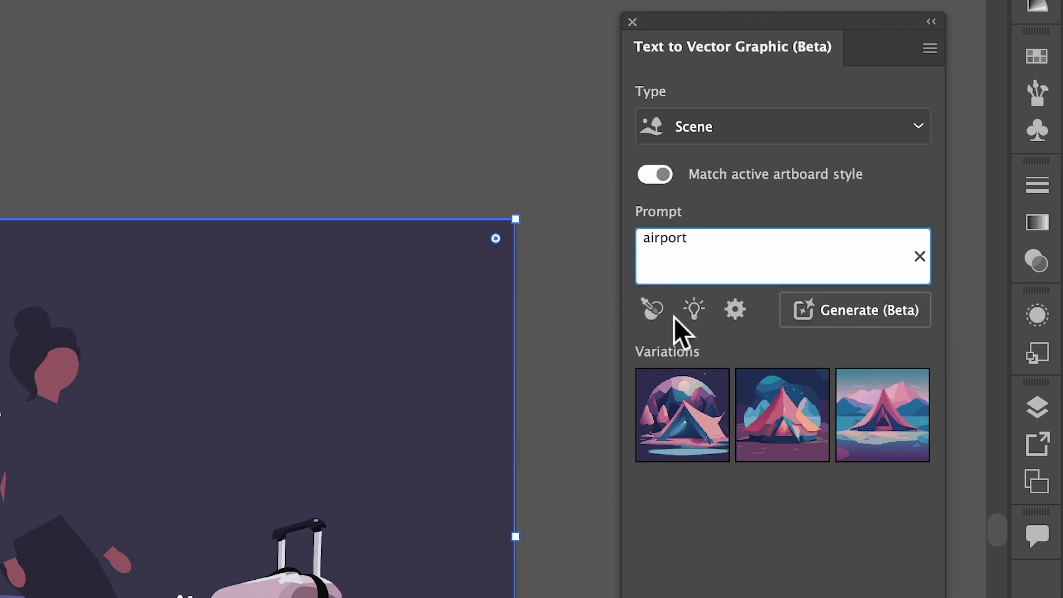
left_click(651, 310)
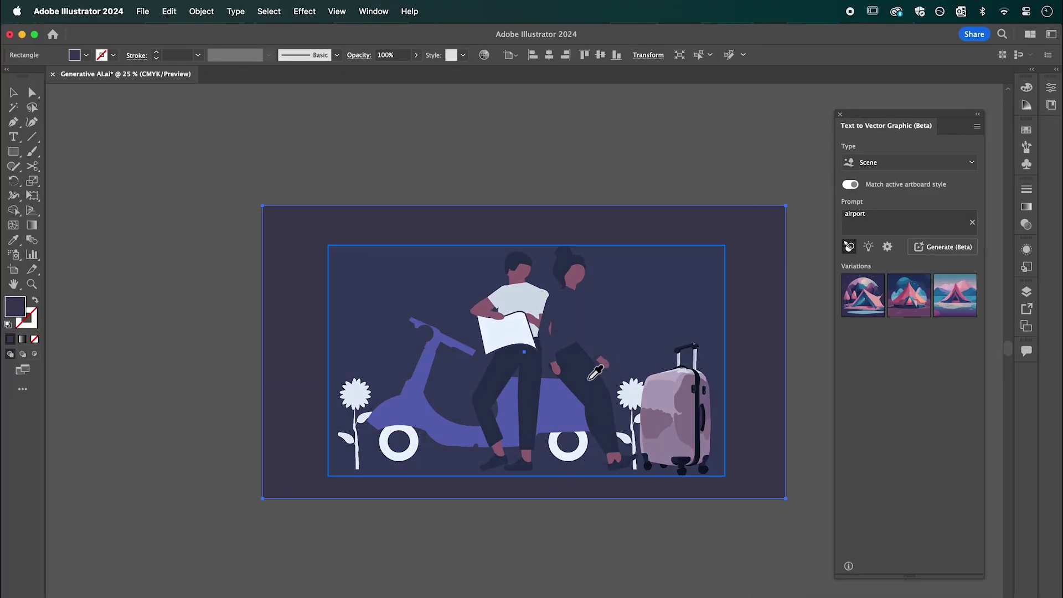
left_click(595, 371)
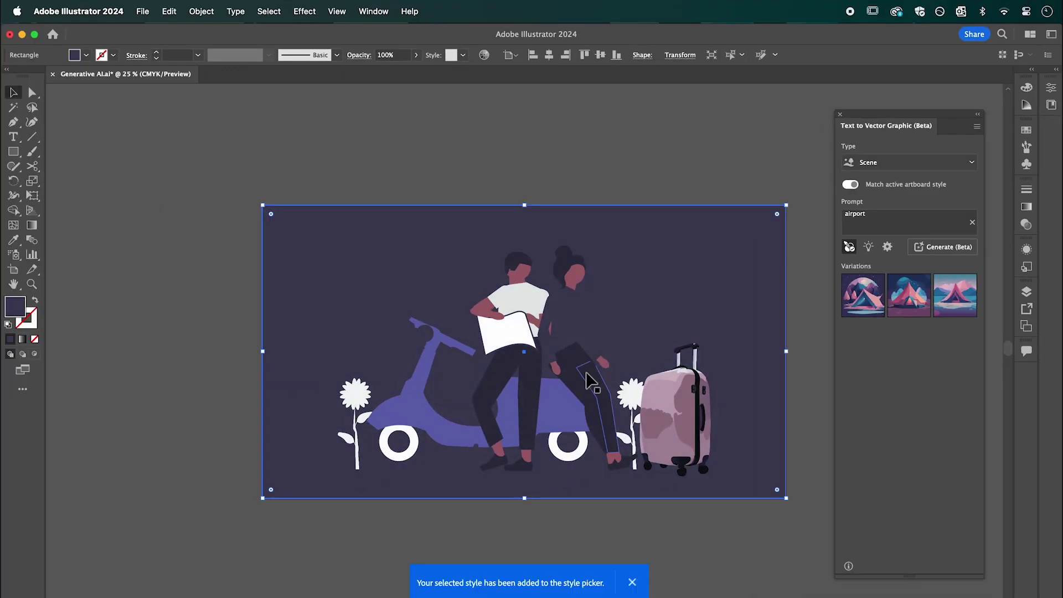
Generate airport scene variations, compare the second and third, and keep the first as background
left_click(947, 252)
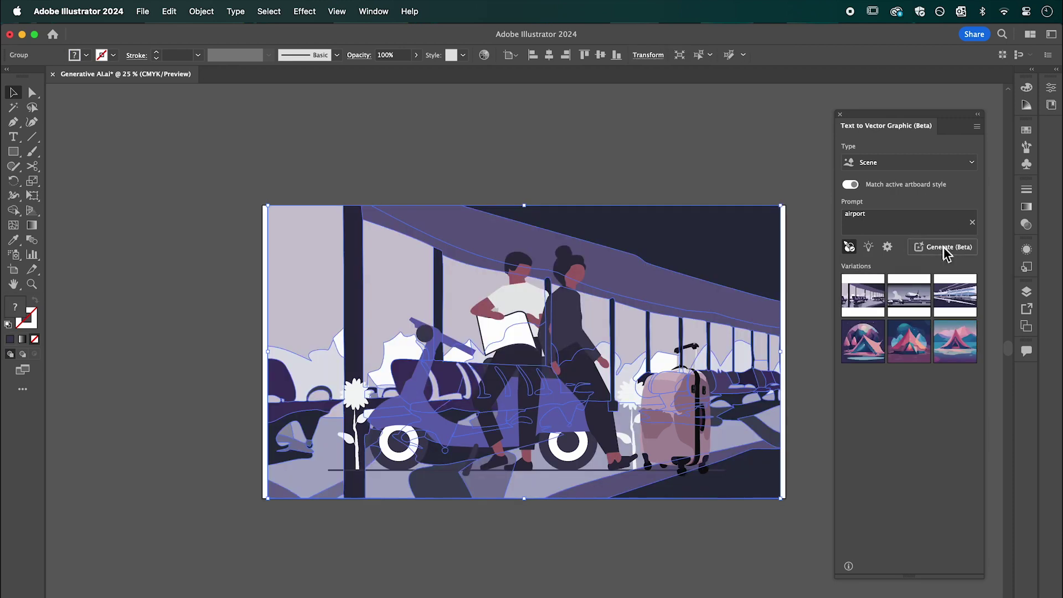
left_click(908, 299)
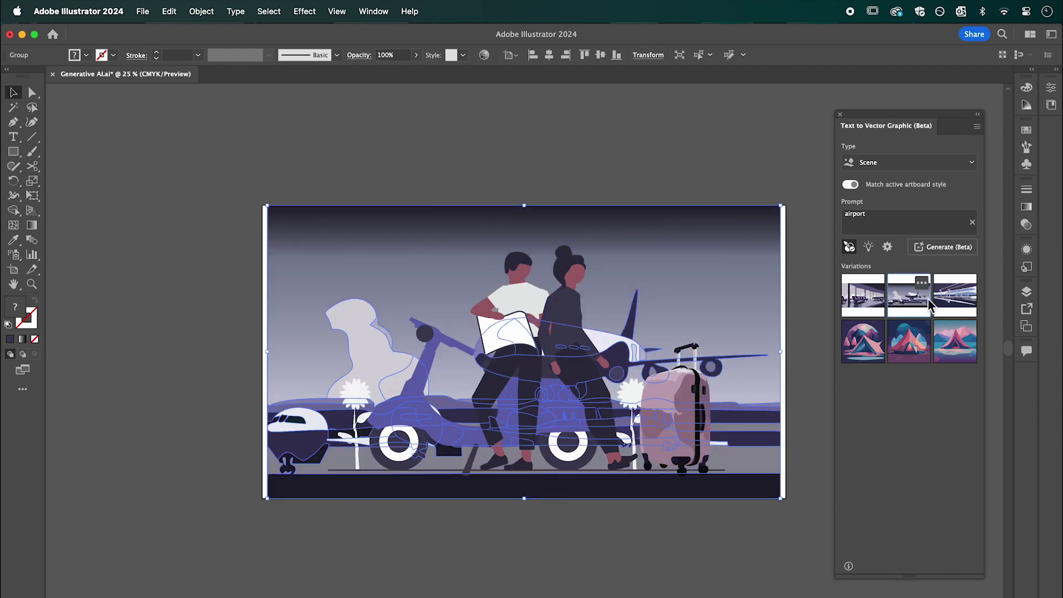
left_click(954, 297)
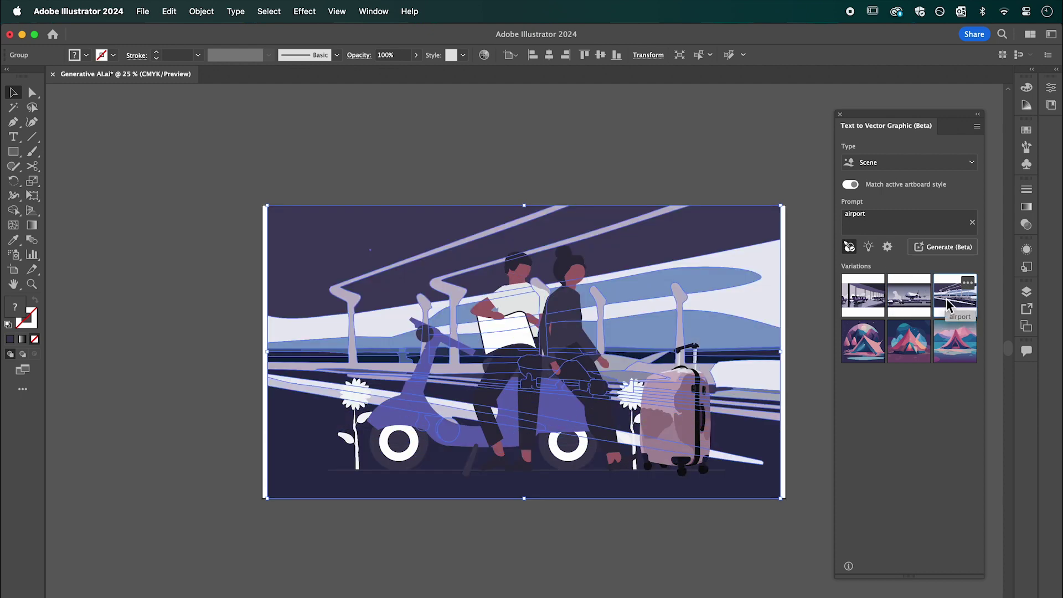
left_click(863, 297)
left_click(810, 322)
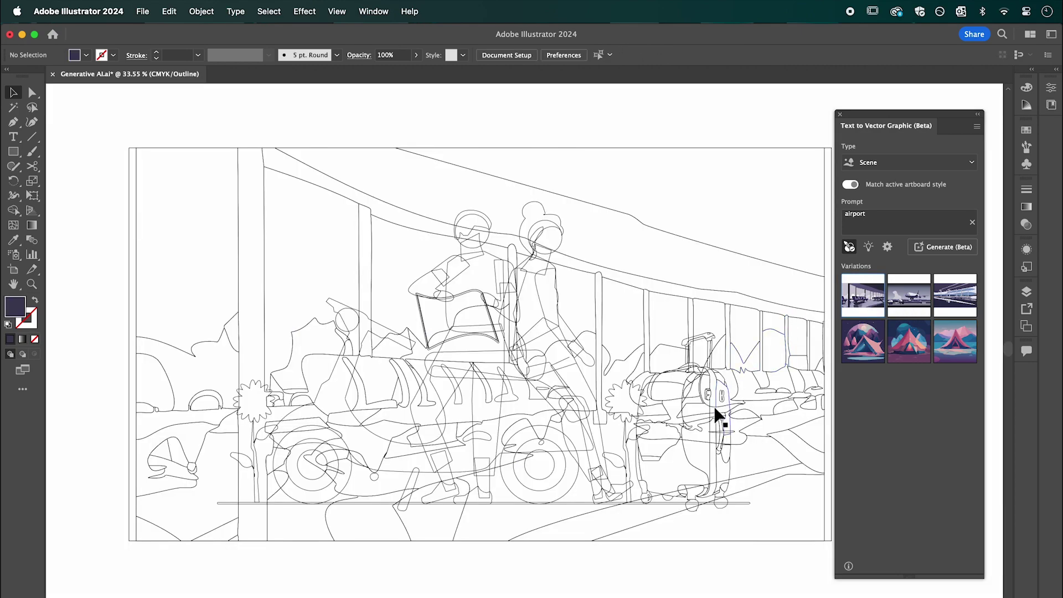
scroll(719, 407, "up", 5)
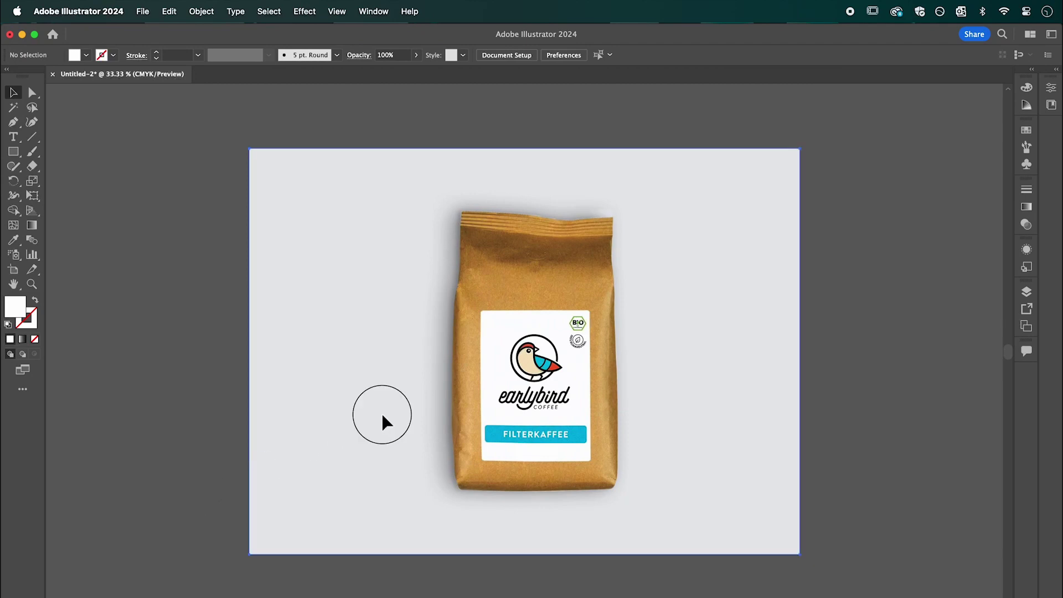
Select the coffee bag image and run Type > Retype (Beta) to detect its fonts
left_click(380, 423)
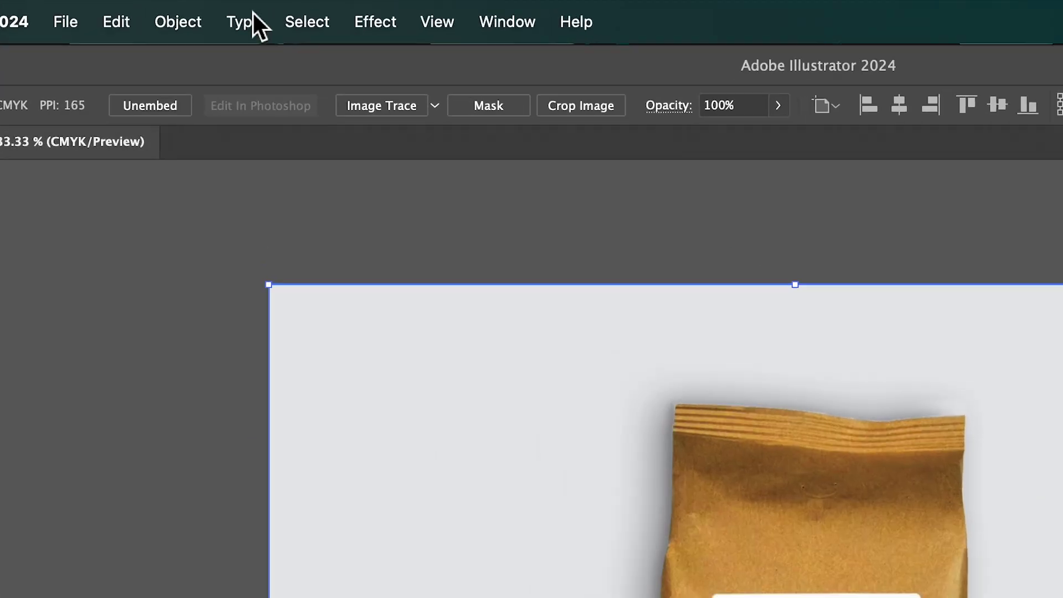
left_click(235, 11)
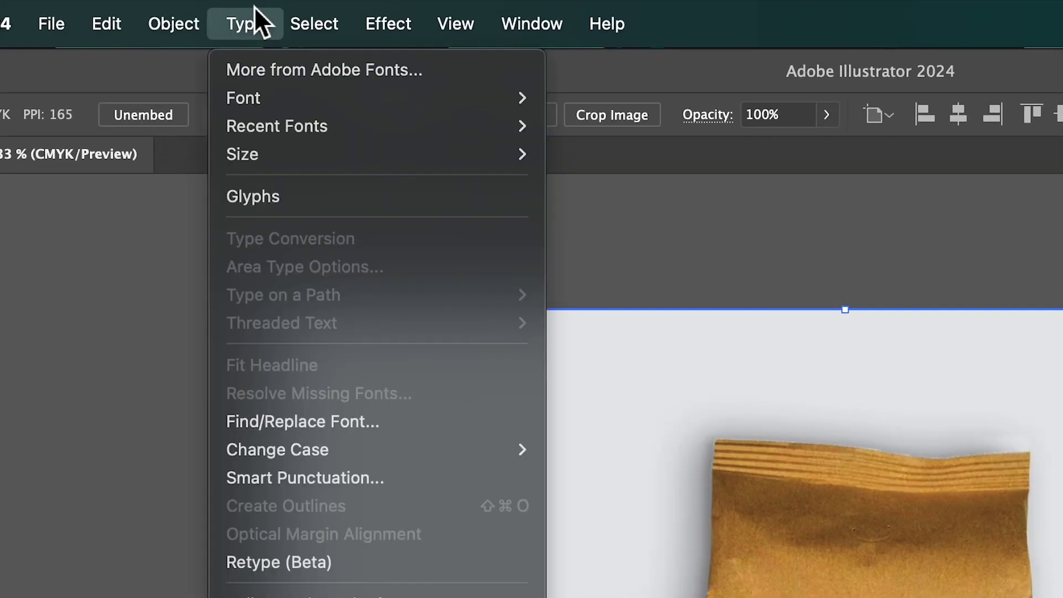
left_click(279, 362)
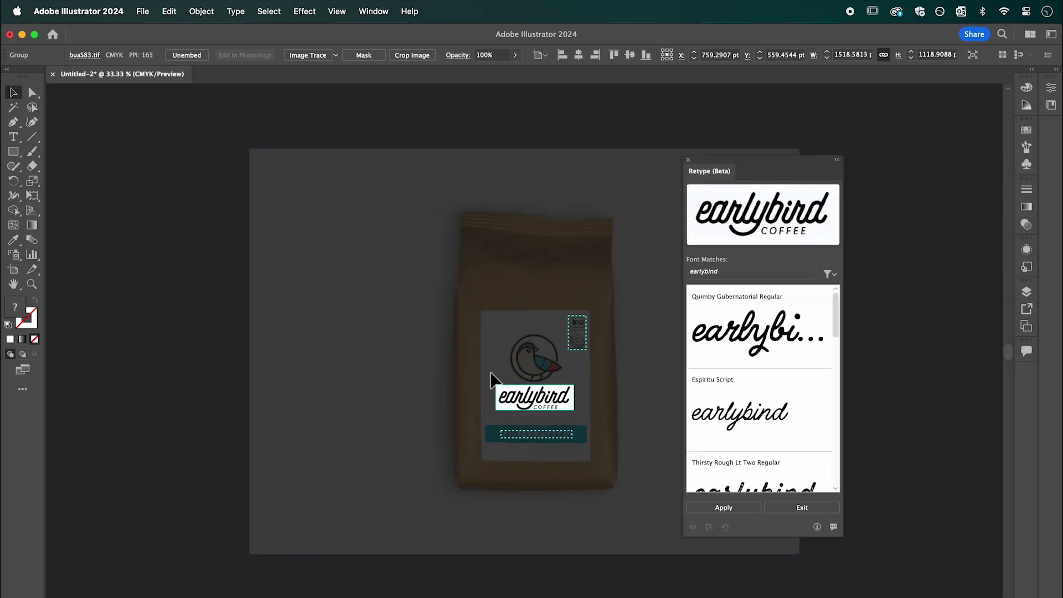
scroll(583, 394, "up", 5)
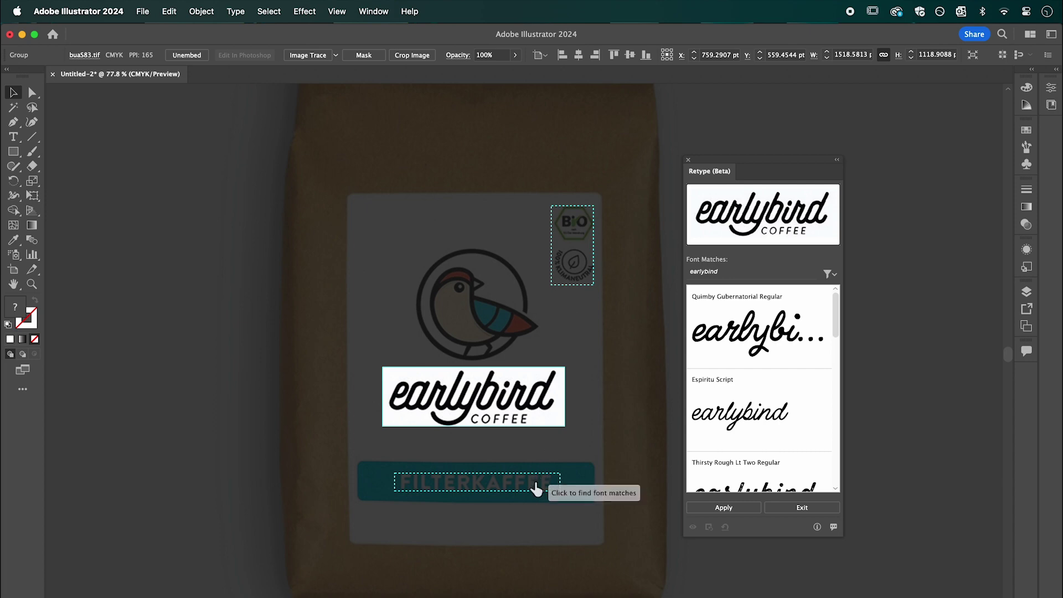
Match FILTERKAFFEE against Adobe Fonts only and convert it to live Brandon Grotesque Black text
left_click(536, 485)
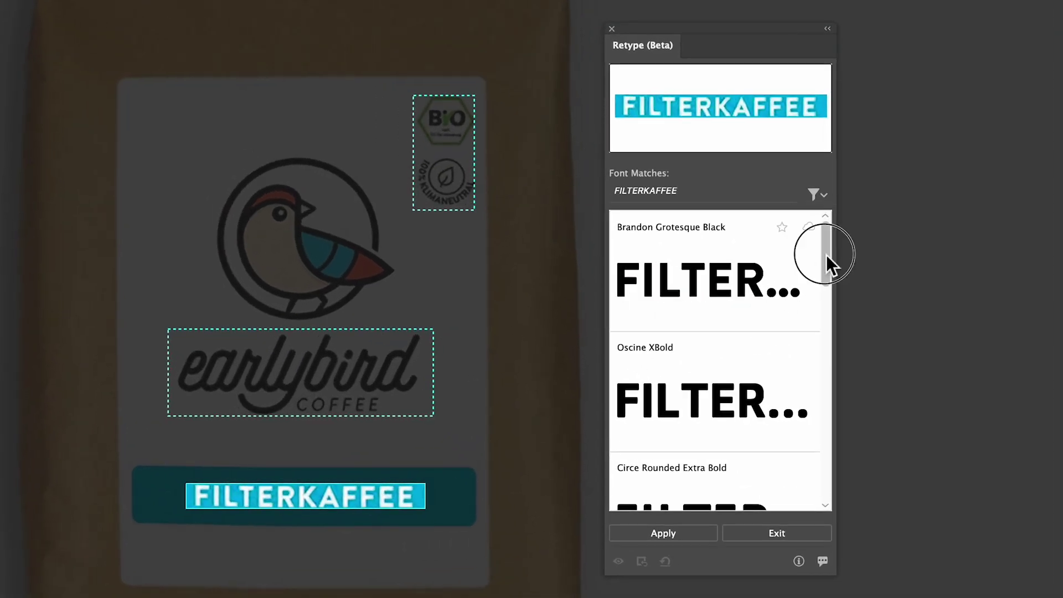
left_click_drag(827, 255, 834, 328)
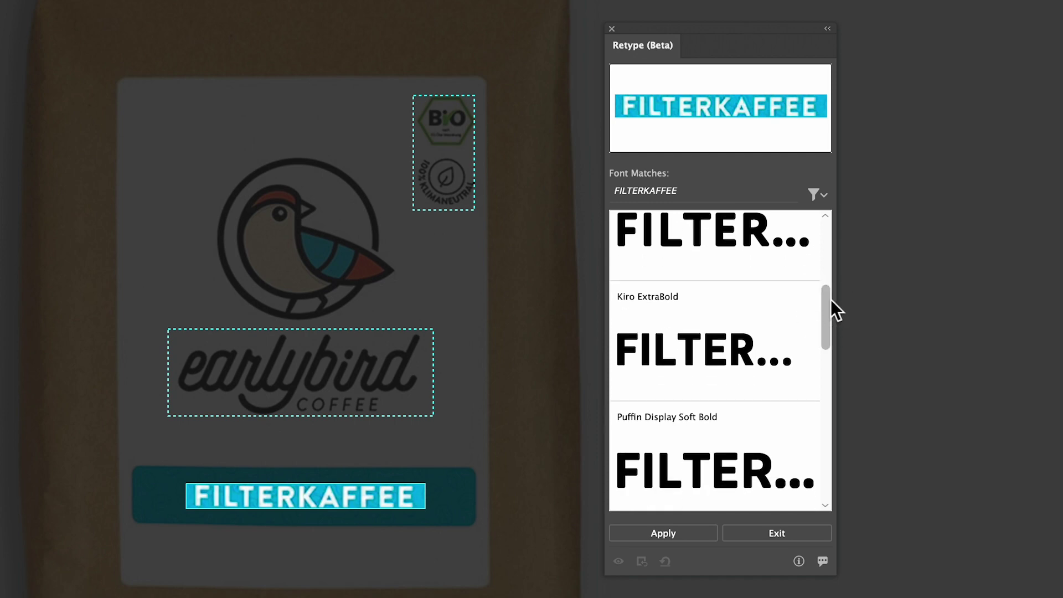
left_click(817, 193)
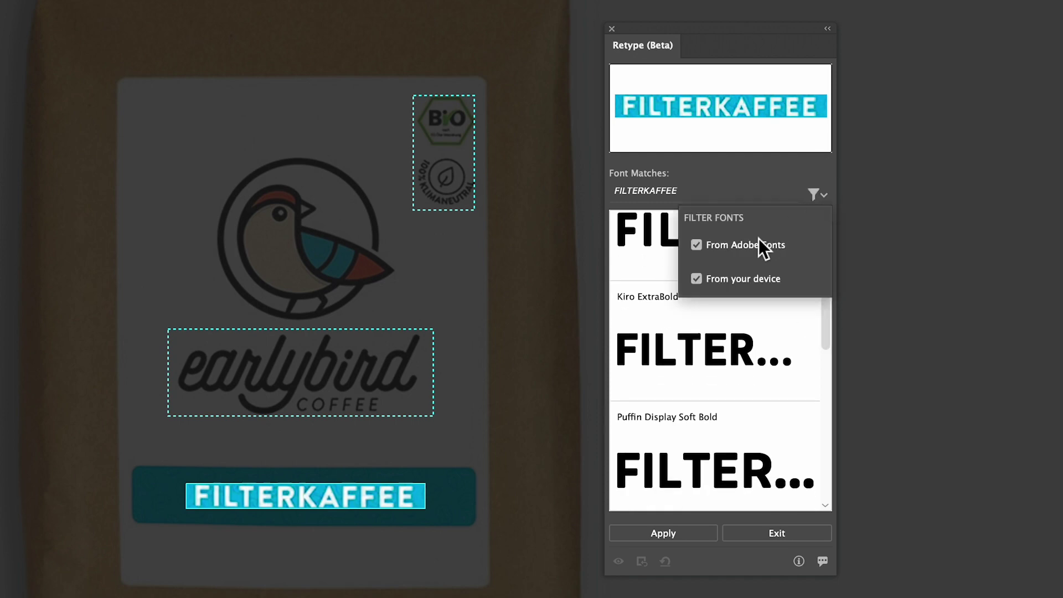
left_click(696, 279)
left_click(821, 196)
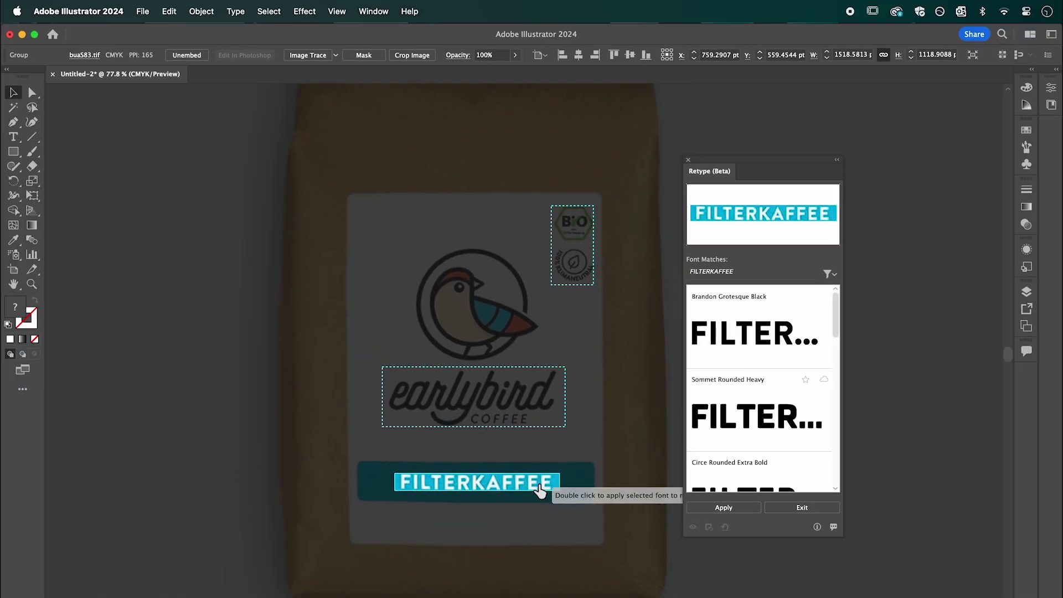
double_click(540, 491)
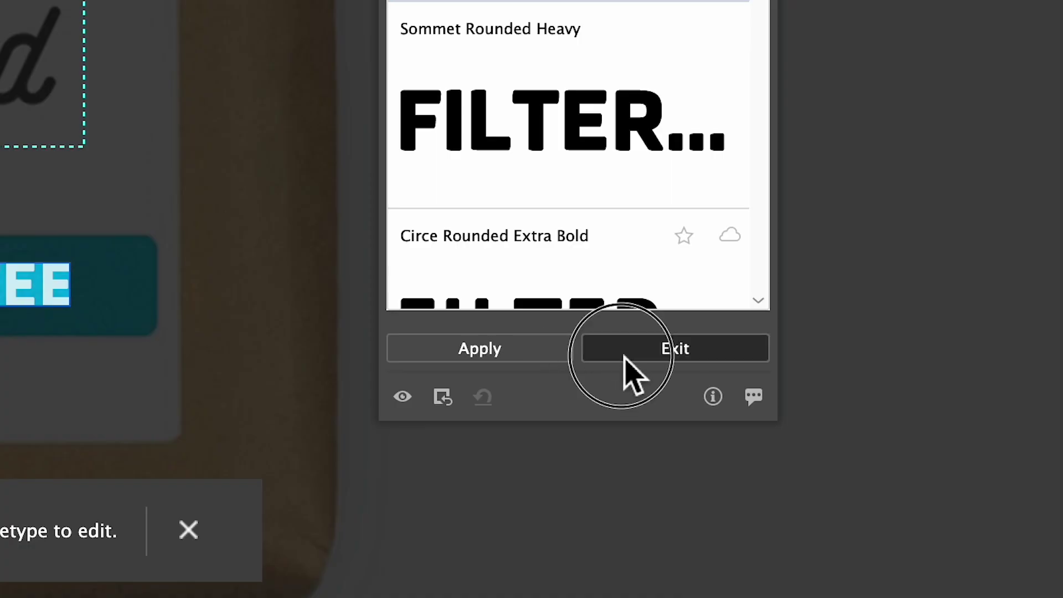
Exit Retype and rewrite the banner word FILTERKAFFEE as COFFEE
left_click(797, 508)
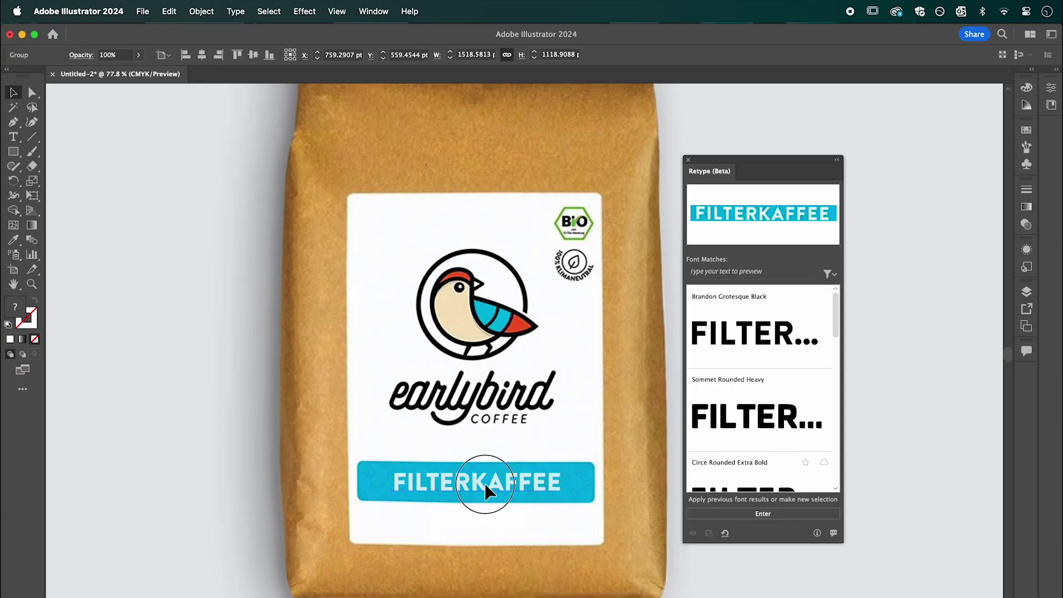
double_click(481, 486)
double_click(469, 486)
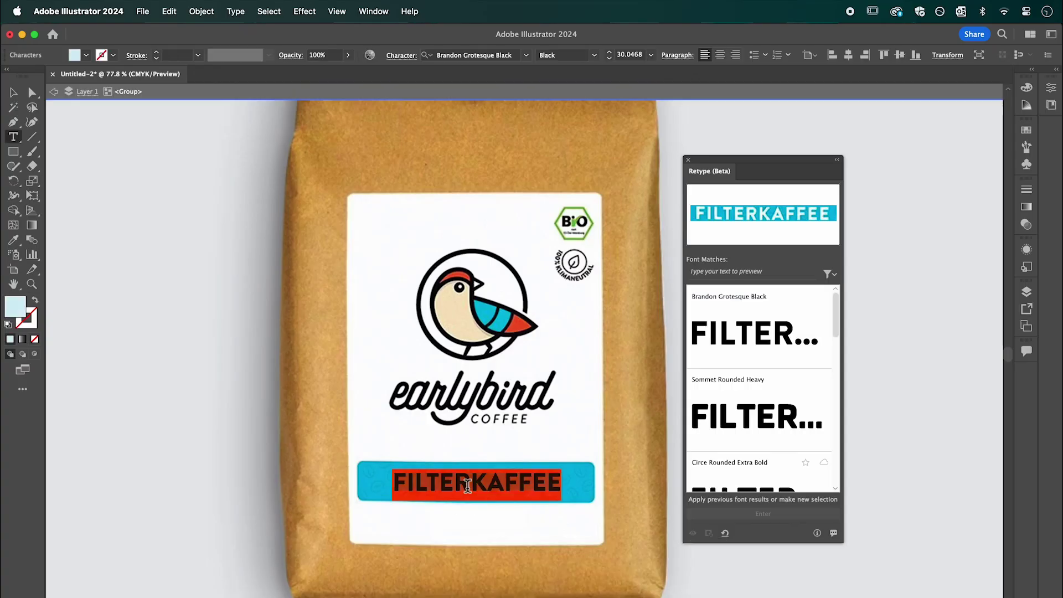
type("COF")
Shift the COFFEE text right within the blue banner and fit the whole bag in view
key("Escape")
left_click(452, 540, "super")
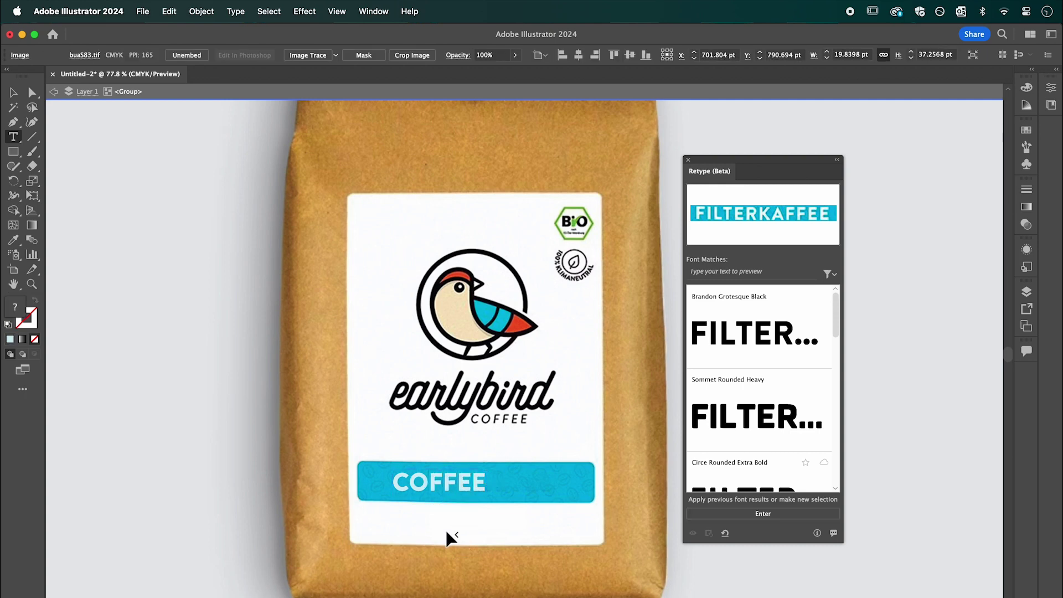
left_click_drag(455, 496, 488, 503)
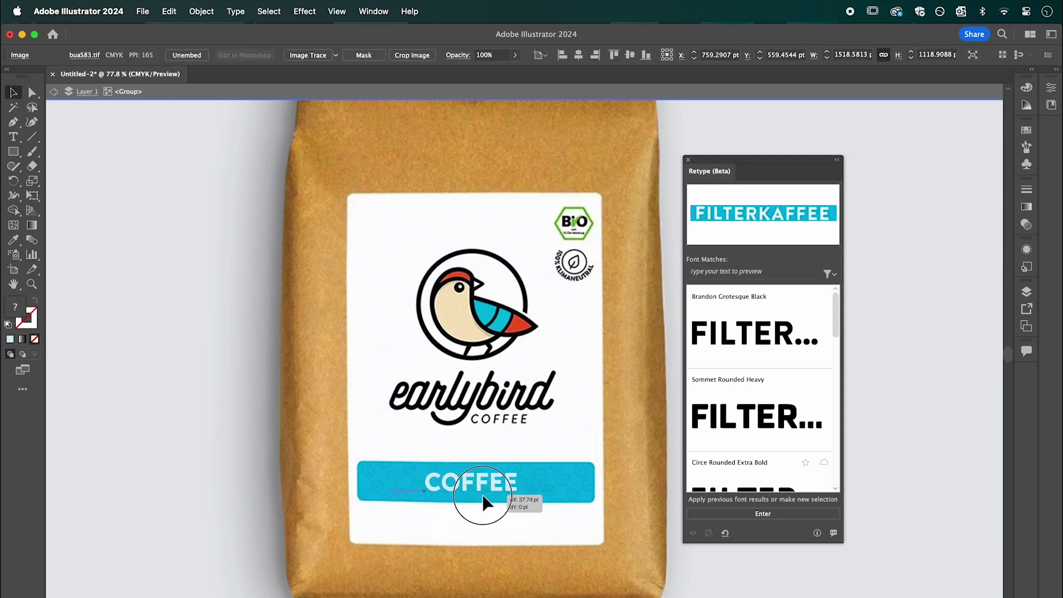
key("super+0")
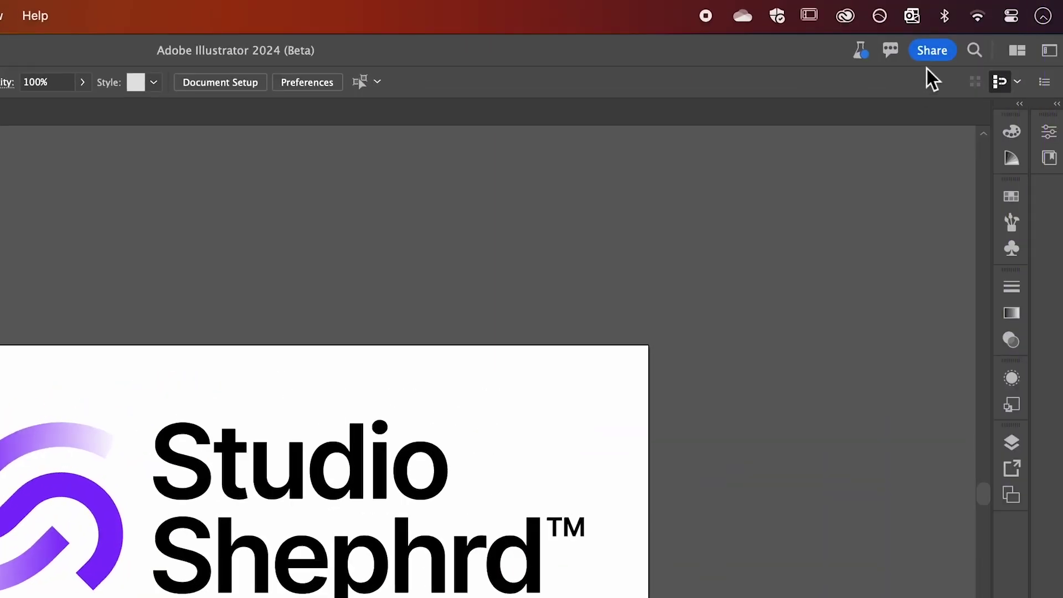
Share the logo for review, copy the link, and post a guest comment asking for a bigger logo
left_click(932, 50)
type("Logo for Review")
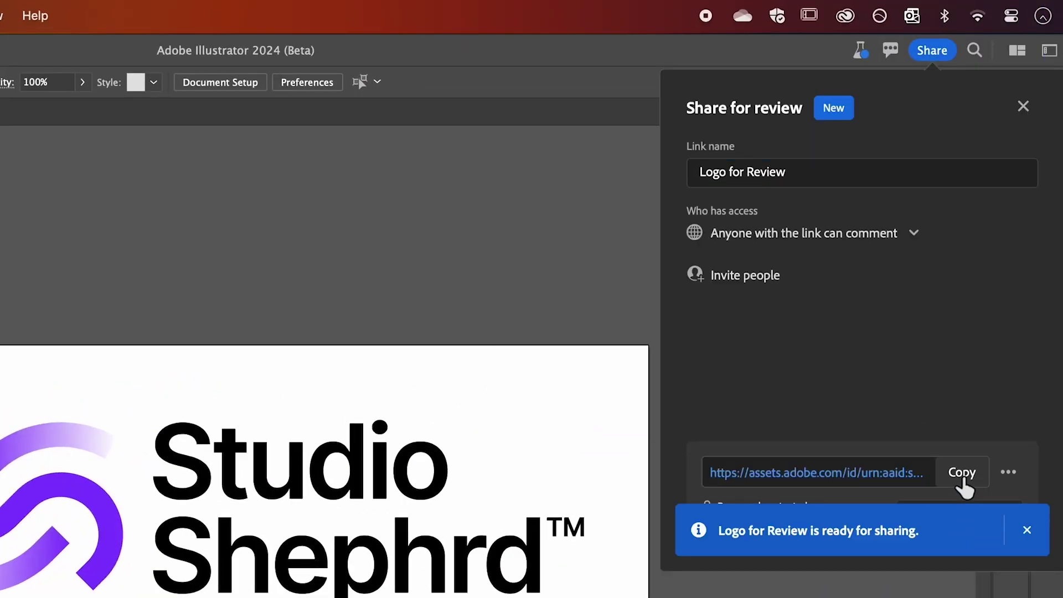
left_click(961, 473)
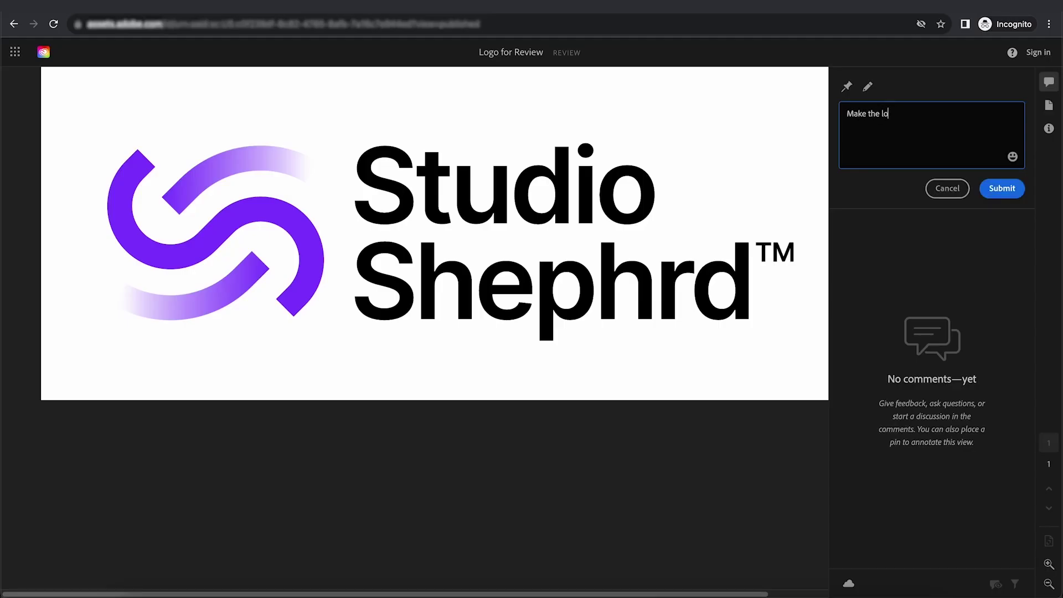
left_click(1001, 189)
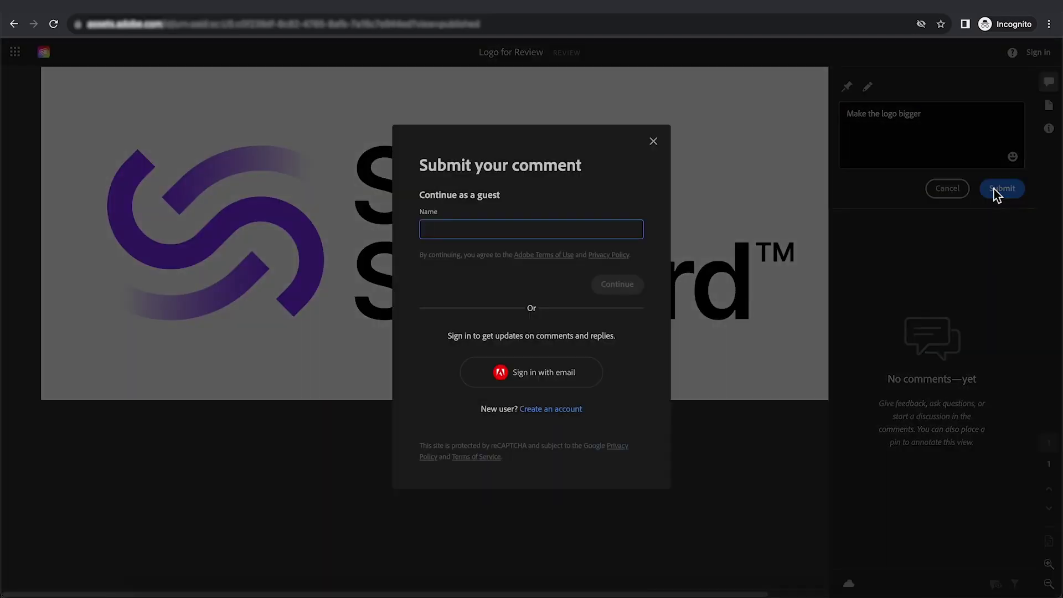
type("Reviewer")
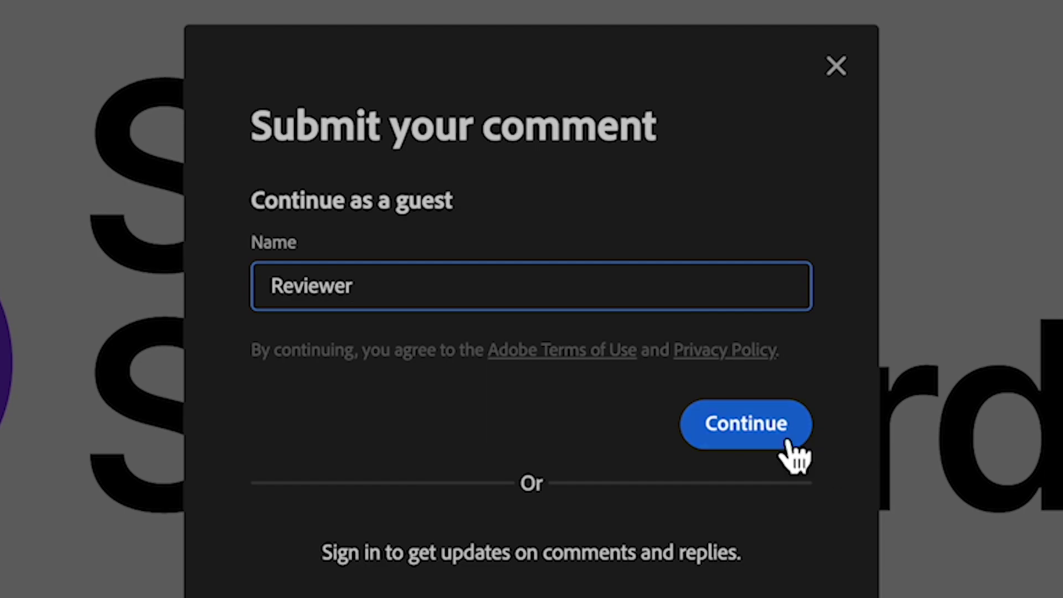
left_click(746, 424)
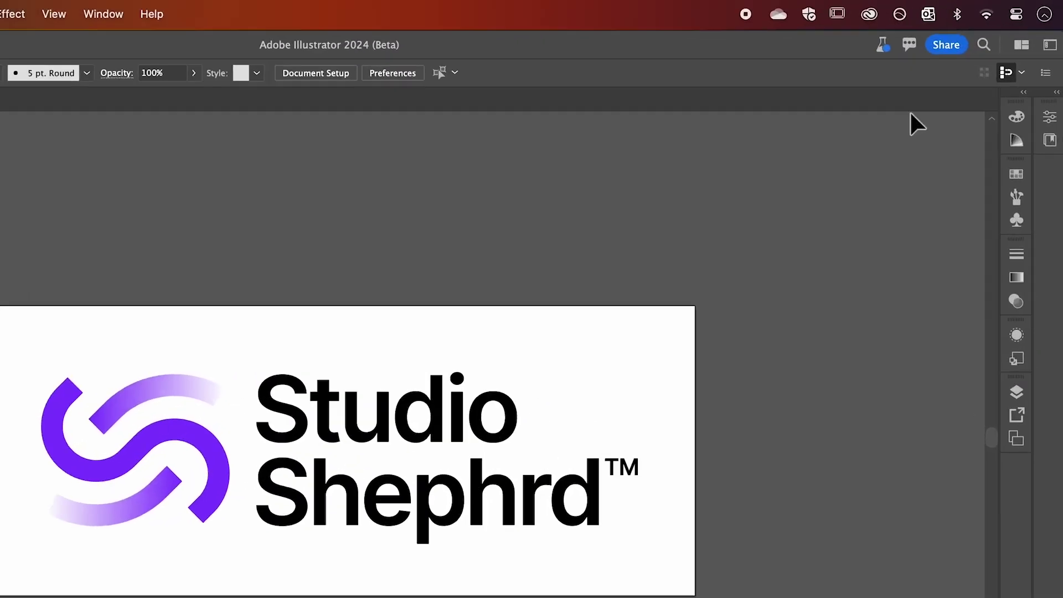
Create a review link named 'Logo for Review' that anyone with the link can comment on
left_click(932, 51)
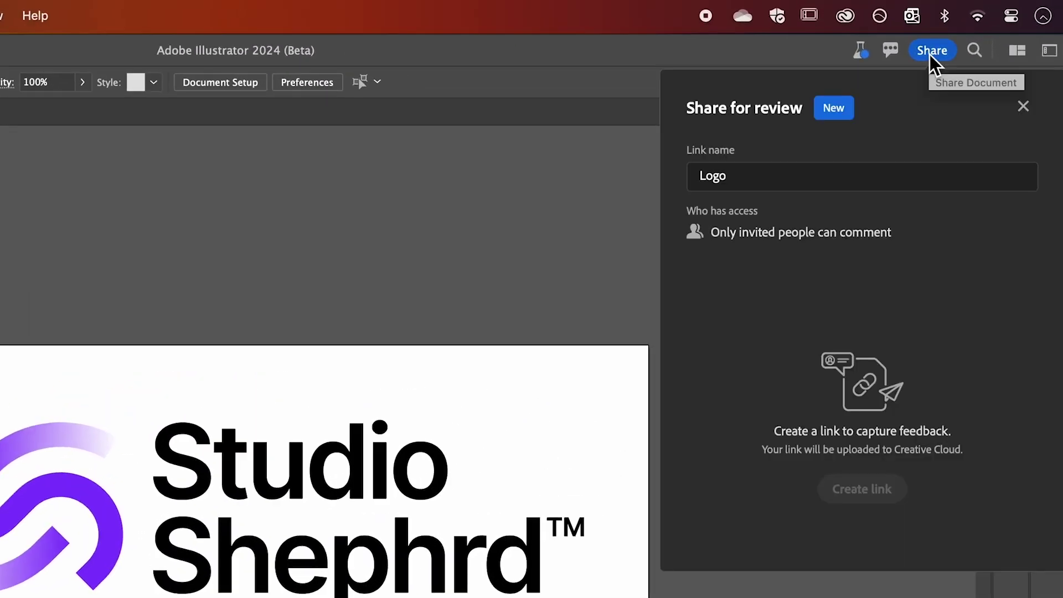
left_click(821, 175)
type("for Review")
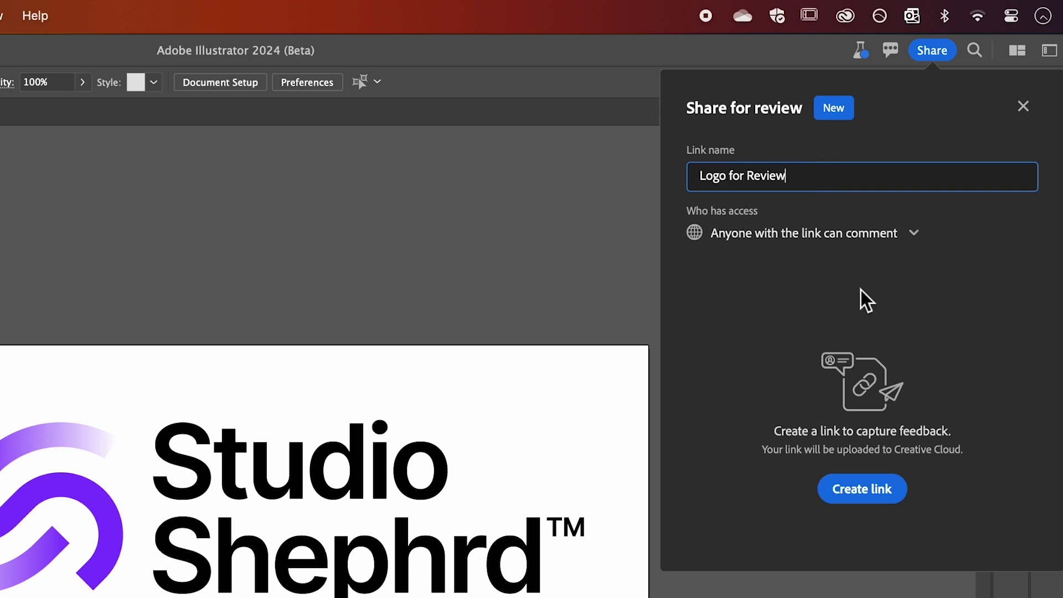
left_click(862, 489)
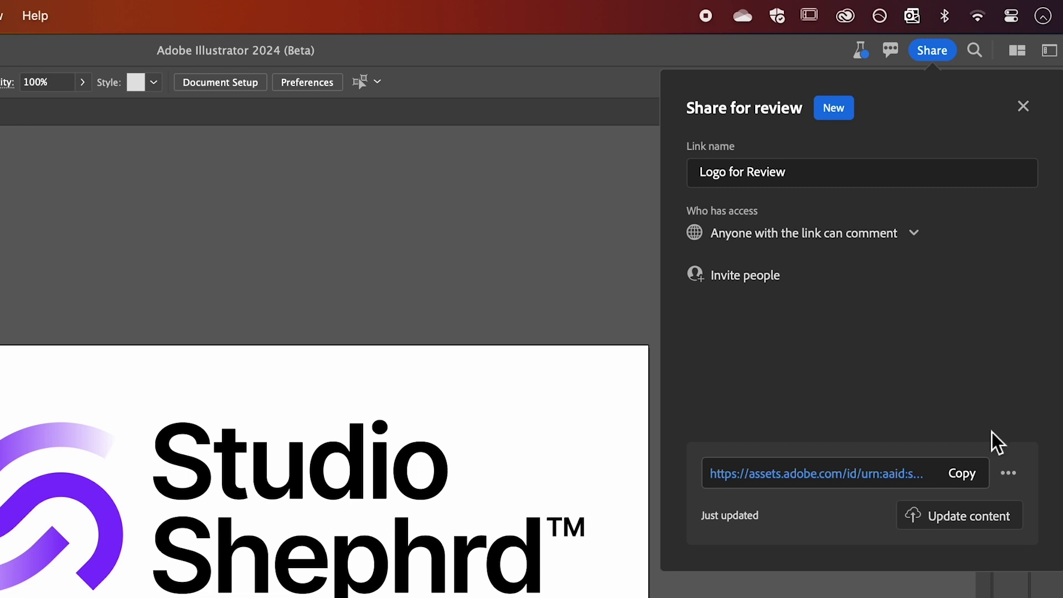
In the link settings, require a password and enter it for the Logo for Review link
left_click(1008, 474)
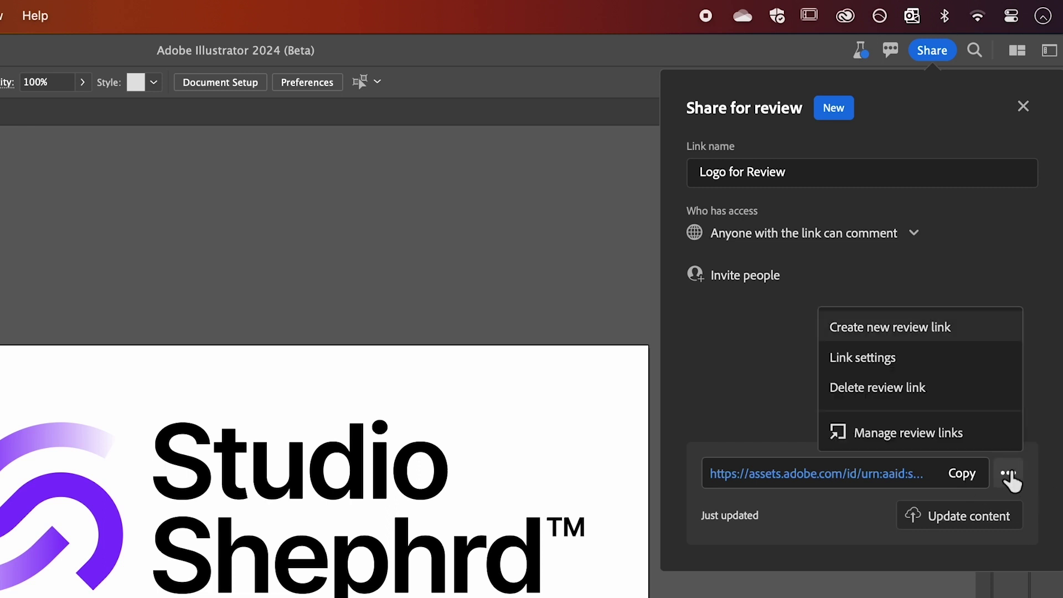
left_click(916, 364)
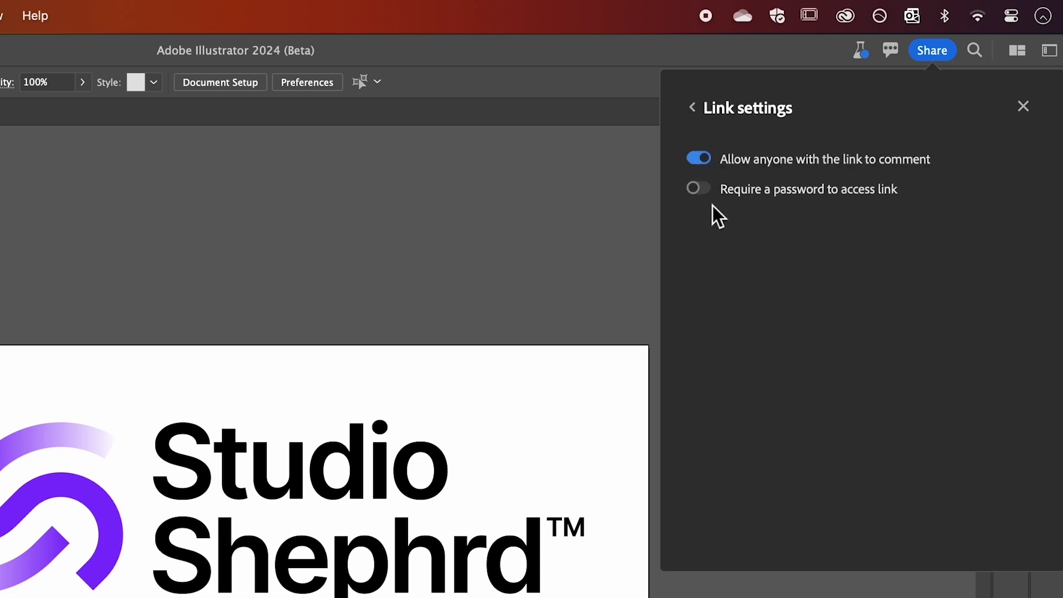
left_click(694, 189)
left_click(770, 289)
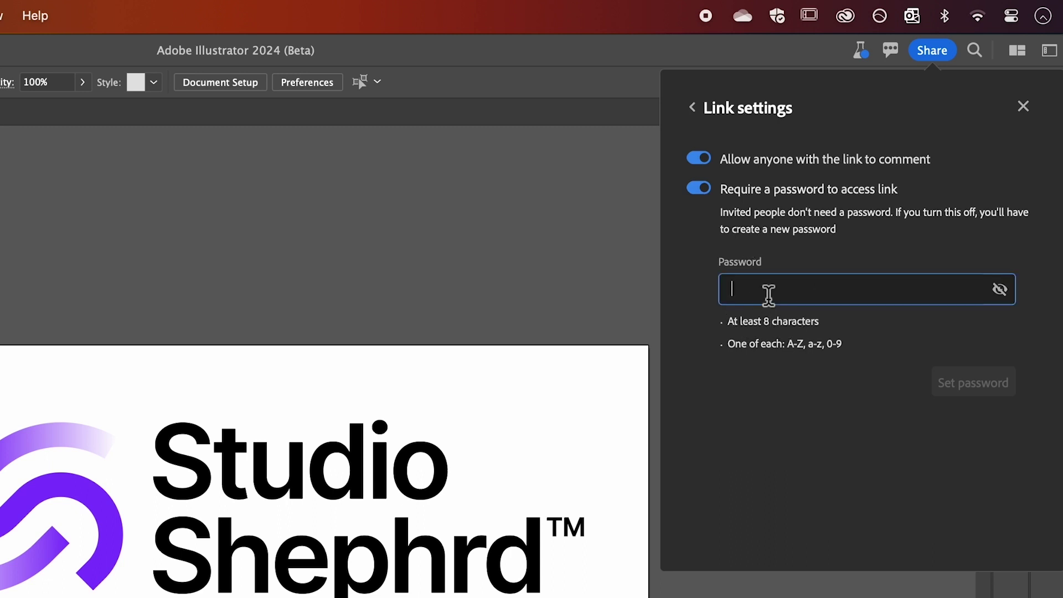
type("a")
key("Return")
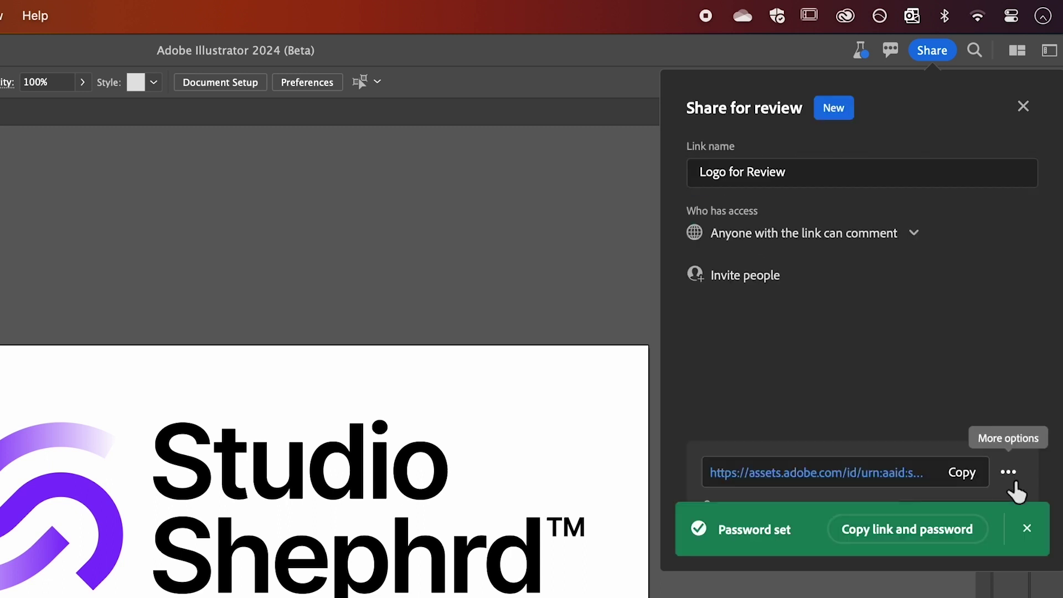
Confirm the password, update the link with the latest artwork, and copy the review link
left_click(1027, 527)
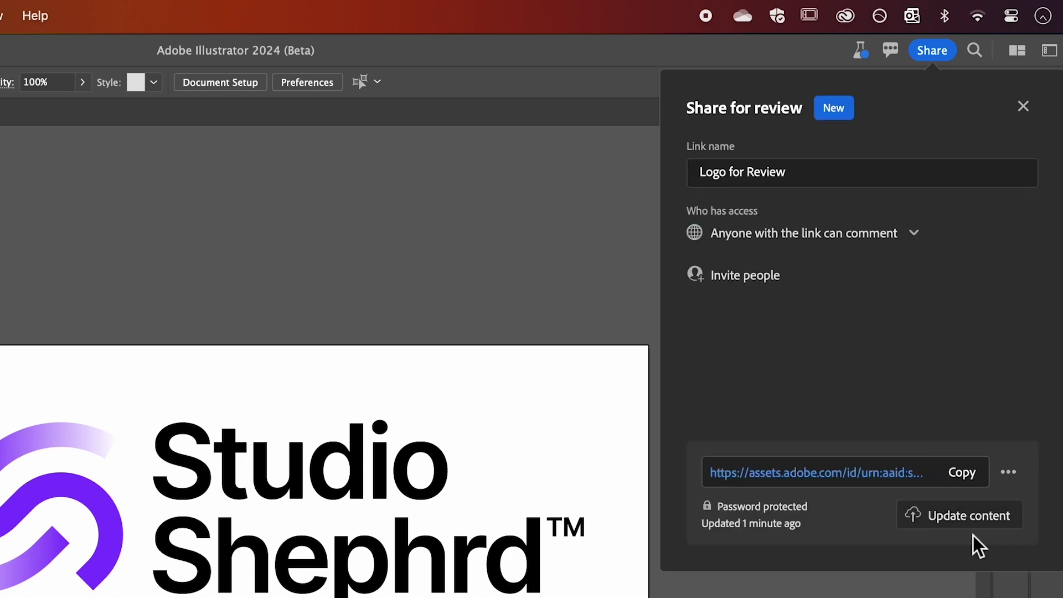
left_click(968, 516)
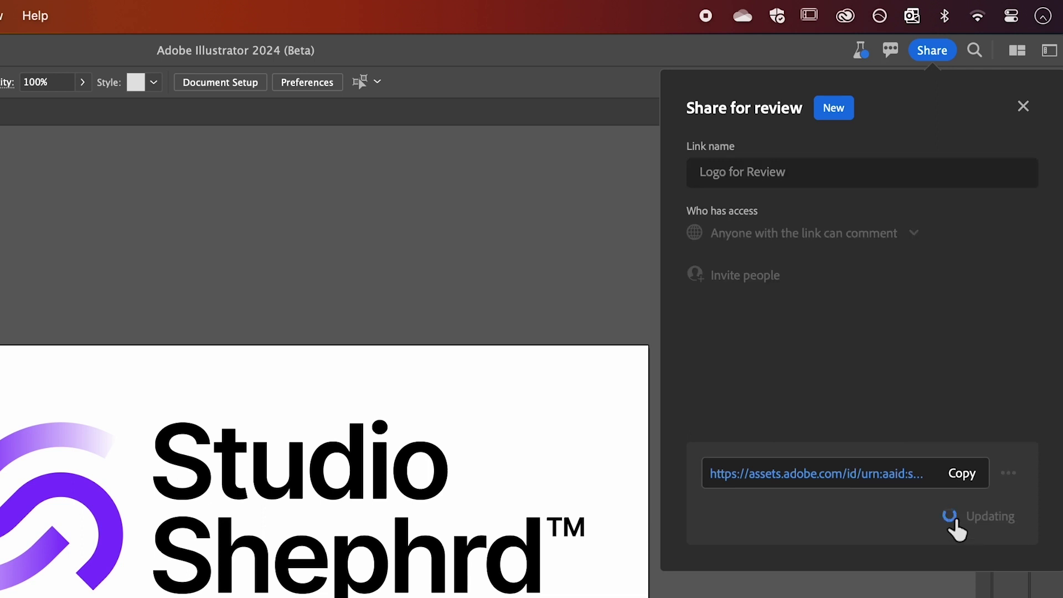
left_click(962, 474)
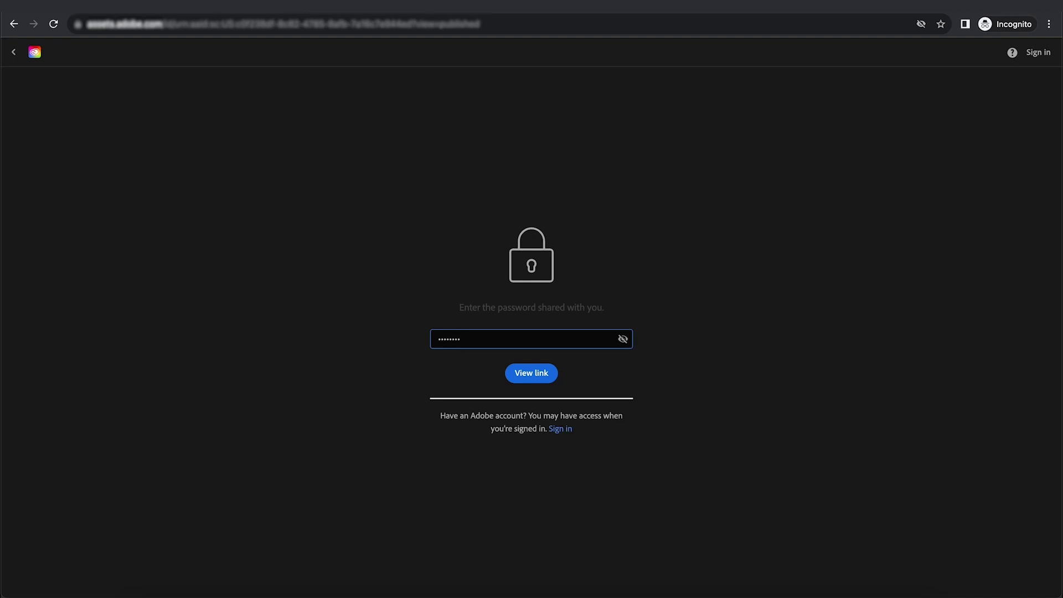
Unlock the shared logo with the password and post a comment asking for a bigger logo
left_click(552, 378)
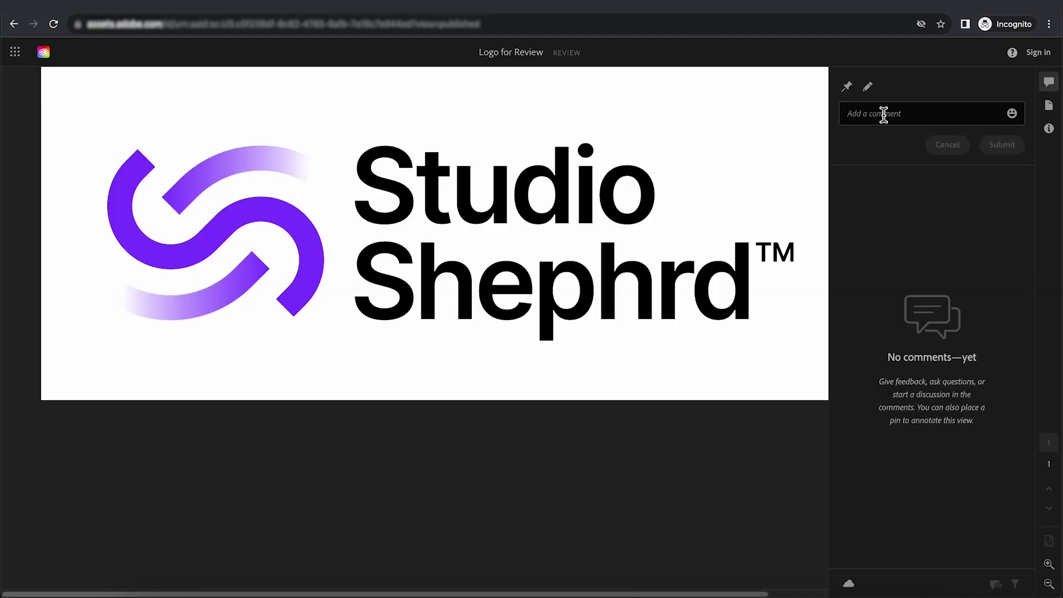
left_click(883, 114)
type("Make the logo bigger")
left_click(1001, 188)
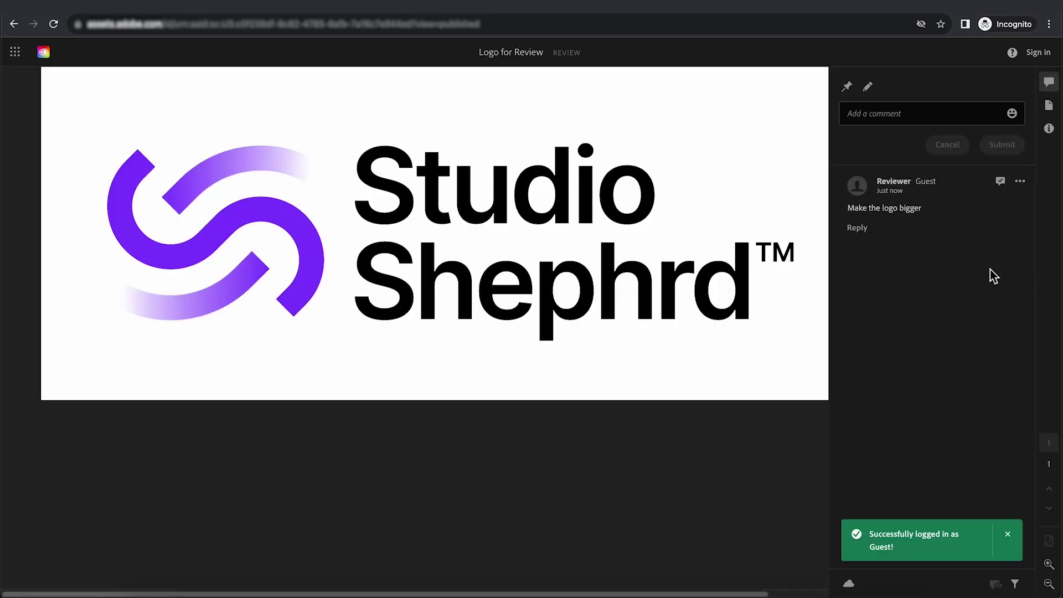
Pin a 'Remove TM' comment onto the trademark mark
left_click(848, 87)
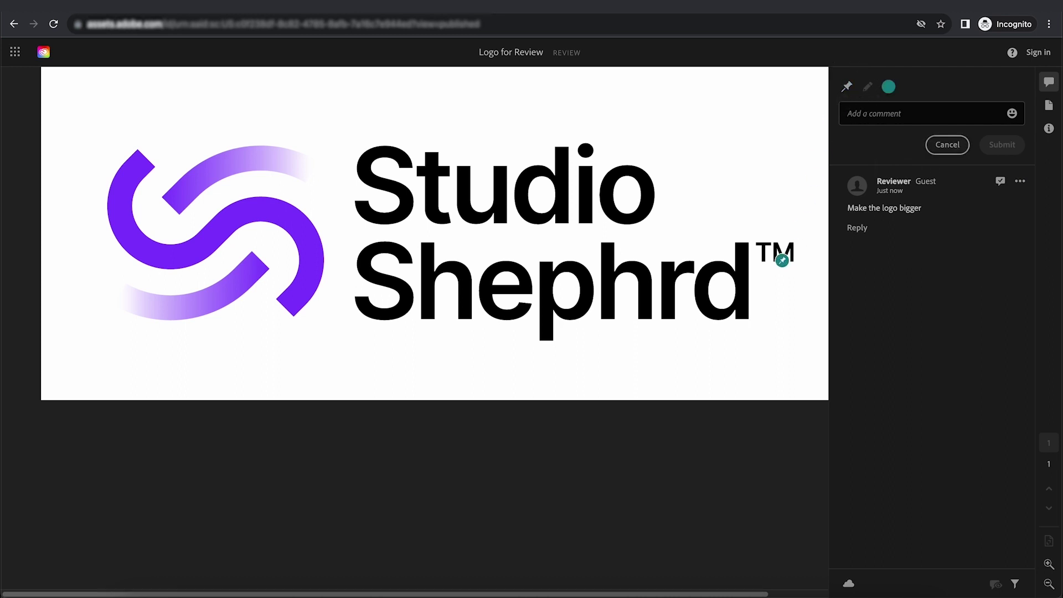
left_click(781, 251)
type("Remove Trademark")
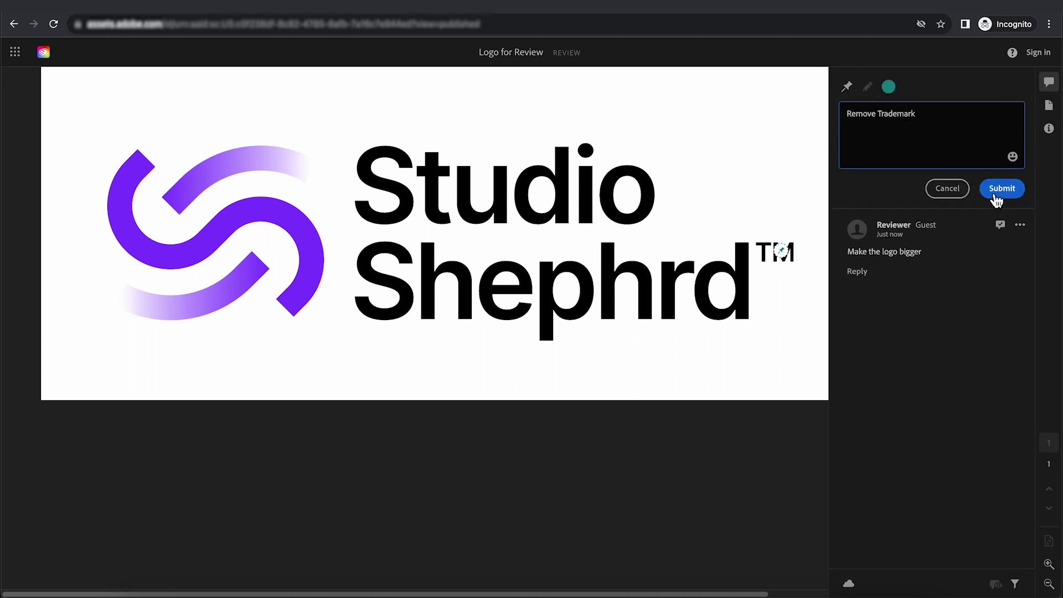
left_click(1001, 188)
Sketch teal curves extending the S downward and upward and post the 'Extend S' comment
left_click(868, 86)
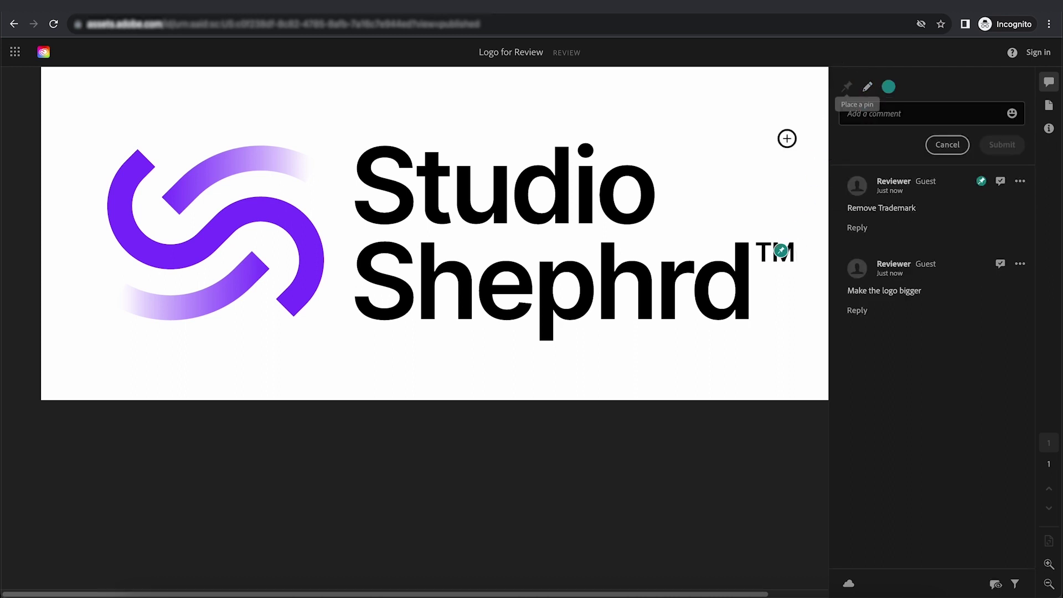
mouse_move(295, 314)
left_mouse_down()
mouse_move(216, 353)
mouse_move(158, 354)
left_mouse_up()
left_click_drag(141, 163, 304, 129)
type("Extend 'S")
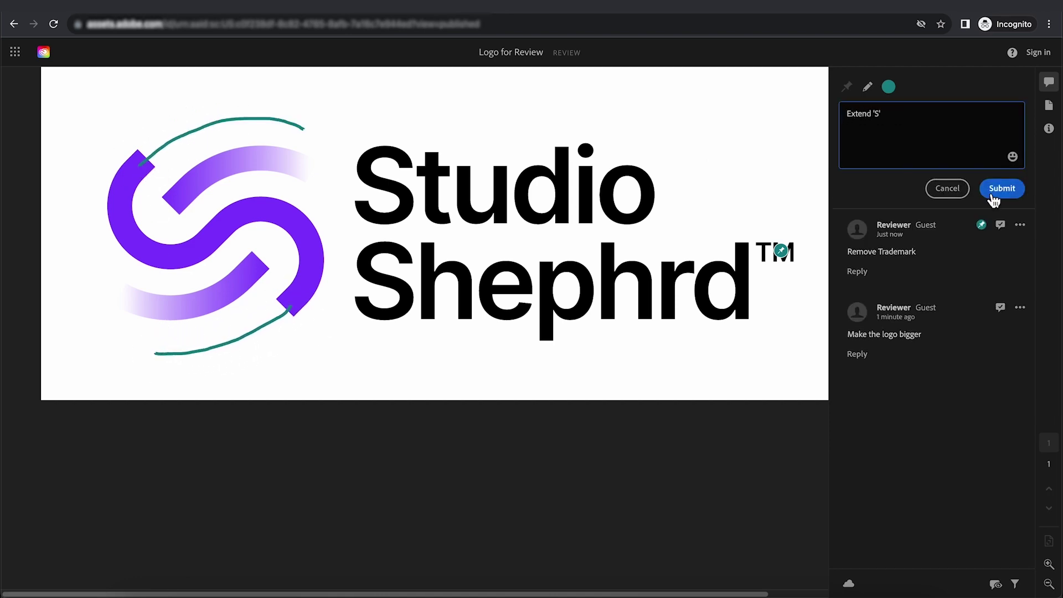
left_click(1001, 188)
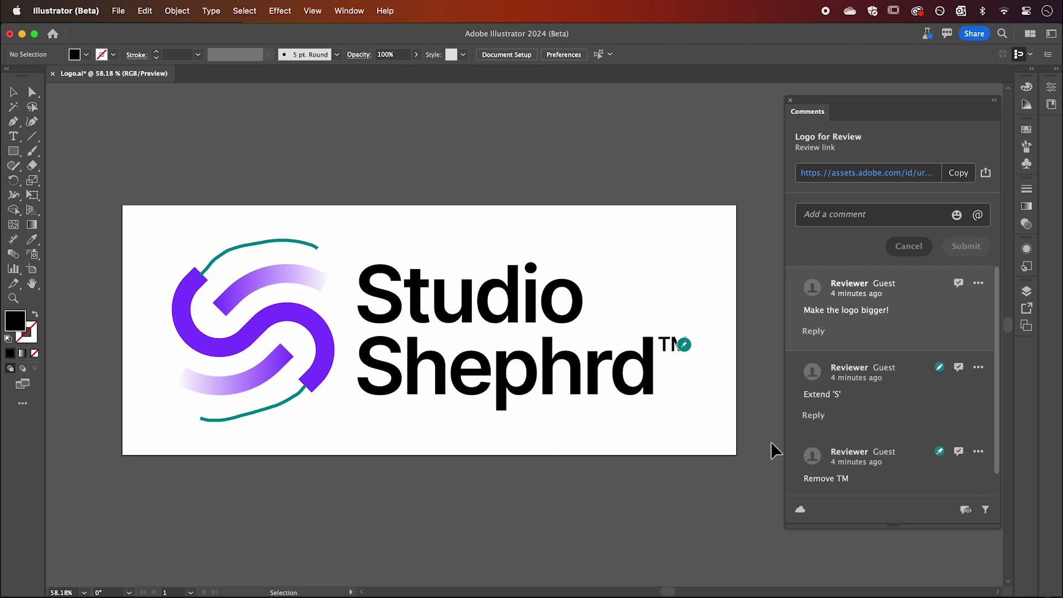
Locate the Remove TM pin, delete the TM mark from the logo and resolve that comment
left_click(863, 465)
scroll(863, 473, "down", 1)
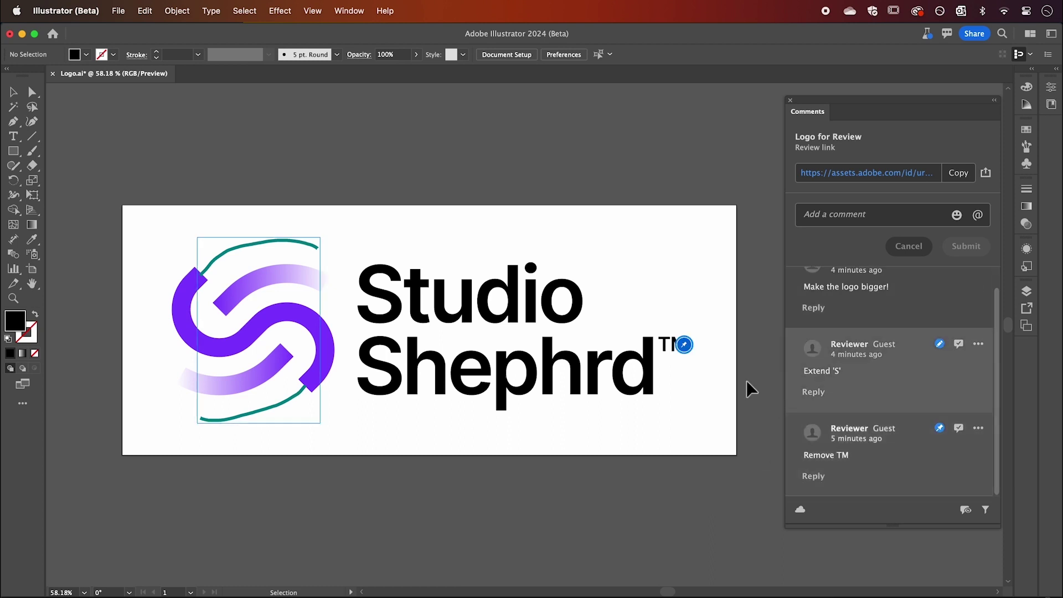
left_click(350, 11)
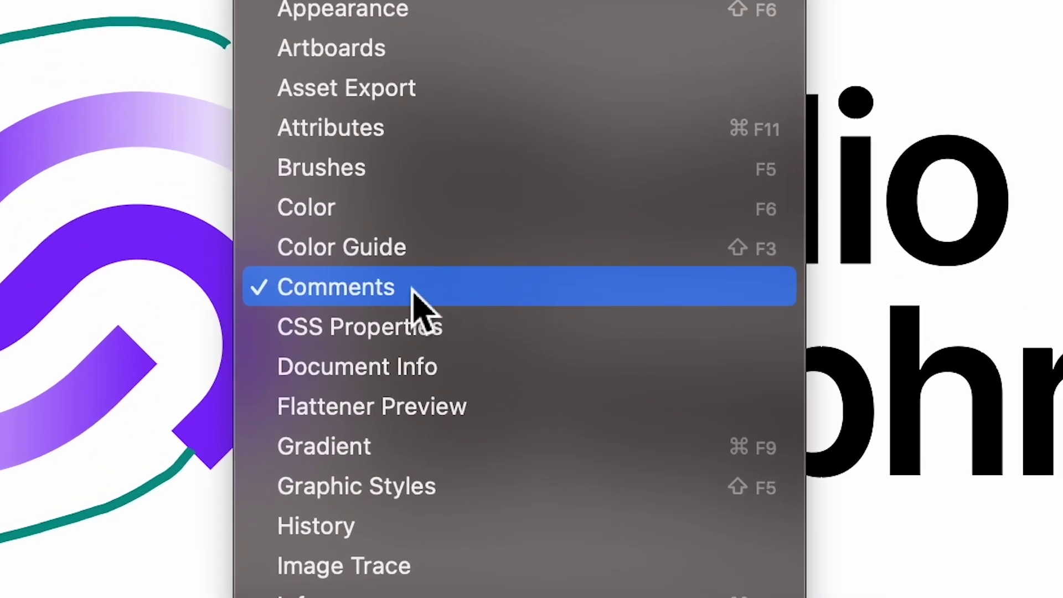
left_click(435, 295)
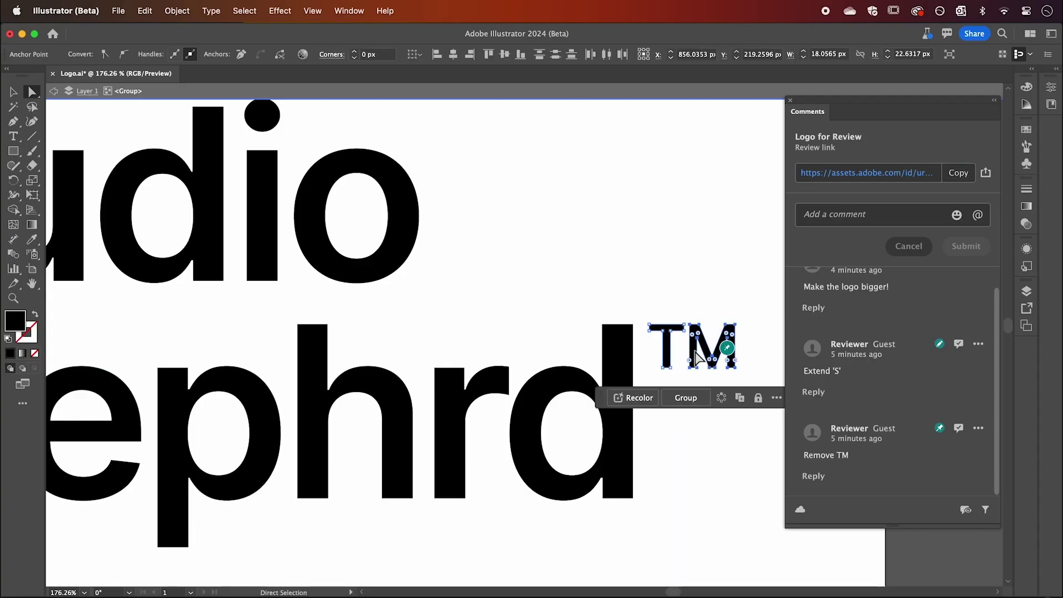
key("Delete")
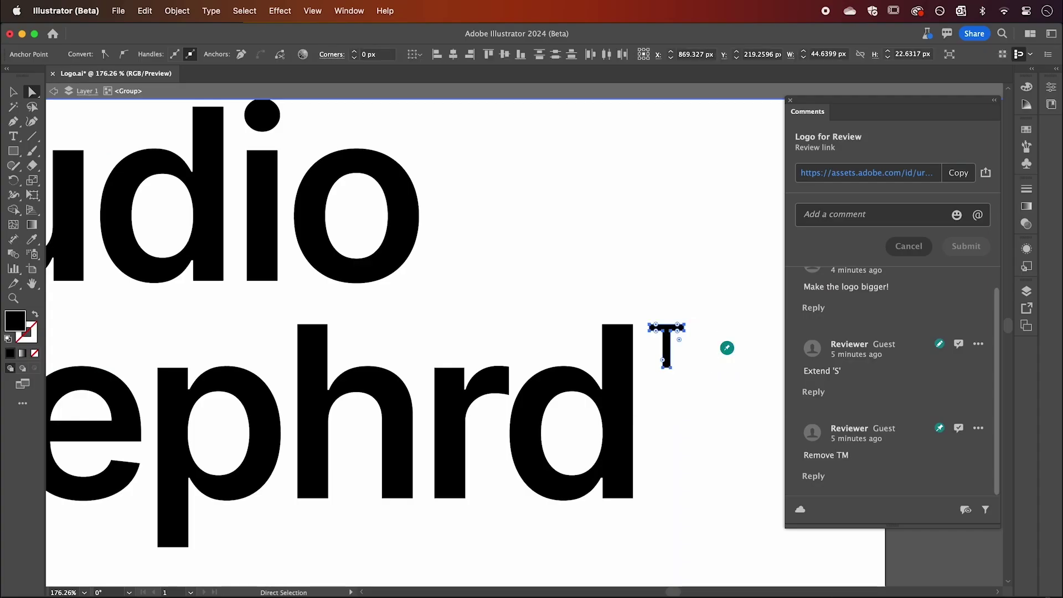
key("Delete")
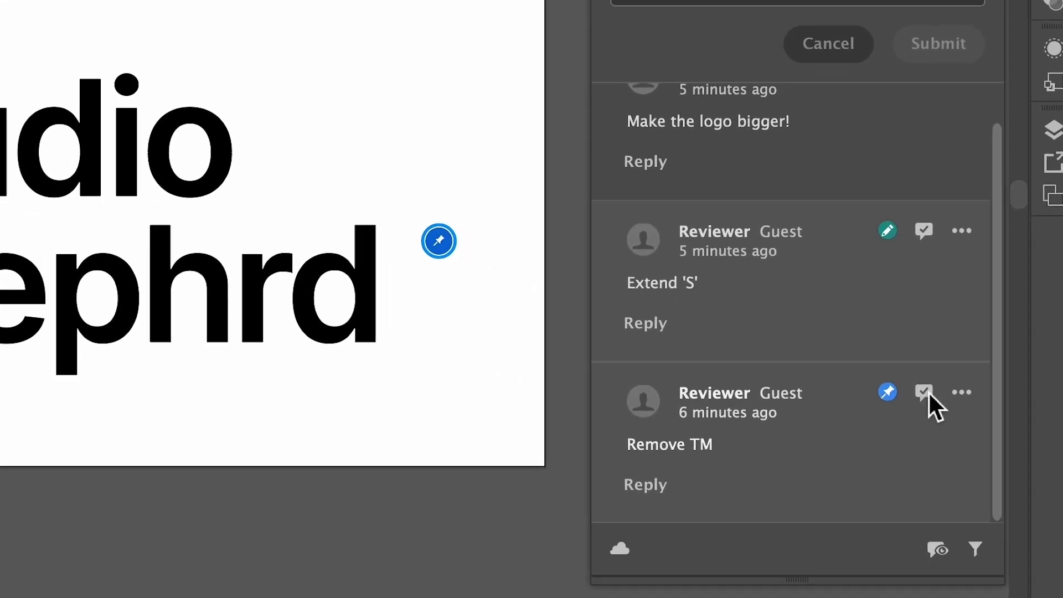
left_click(924, 392)
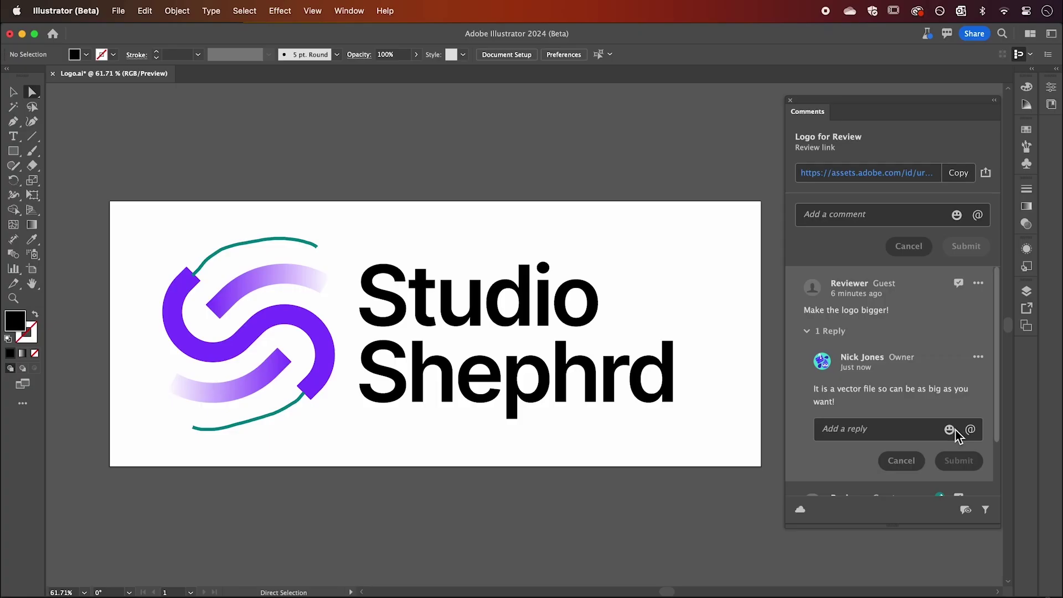
Hide the drawn annotations, check the comment filter, and upload the edited artwork to the review link
left_click(966, 510)
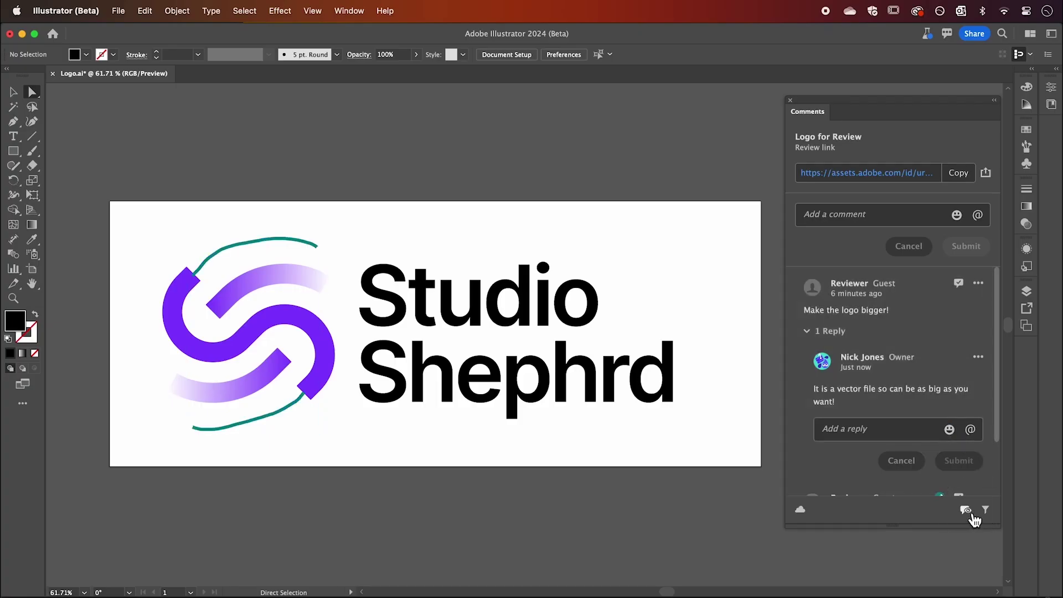
left_click(985, 510)
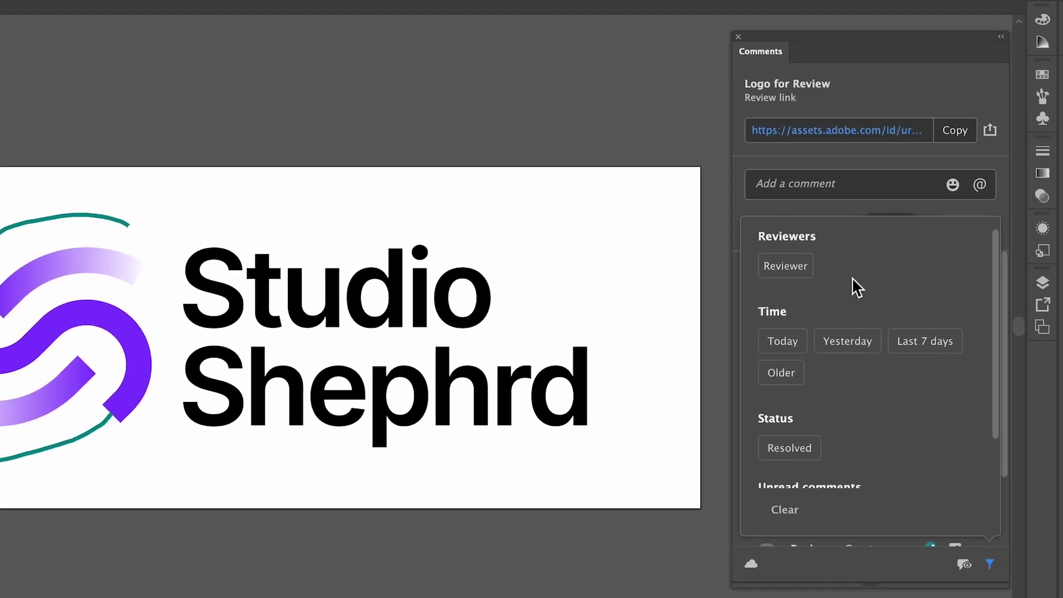
scroll(855, 286, "down", 3)
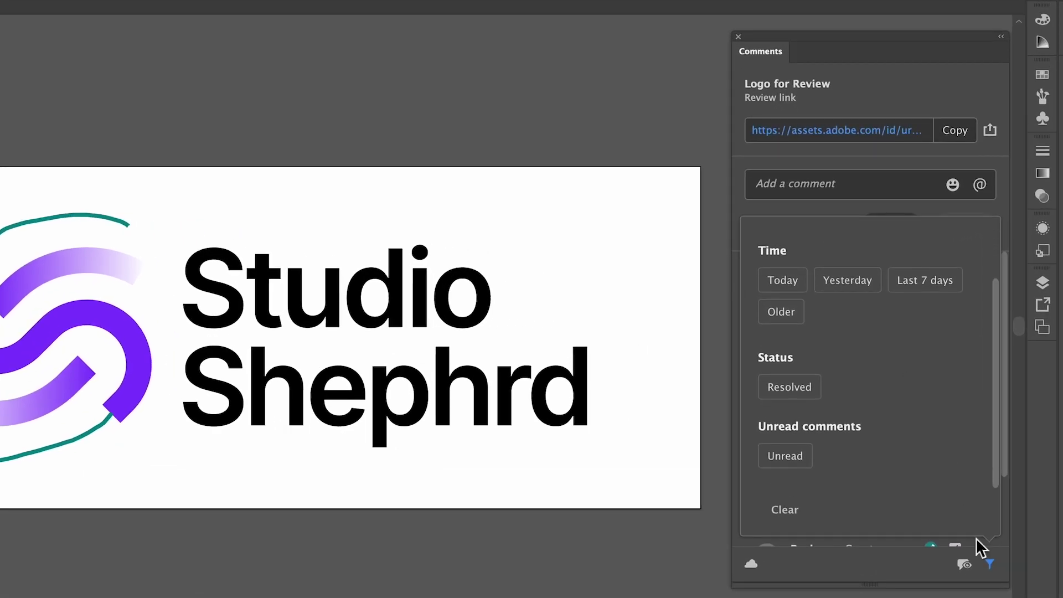
left_click(989, 564)
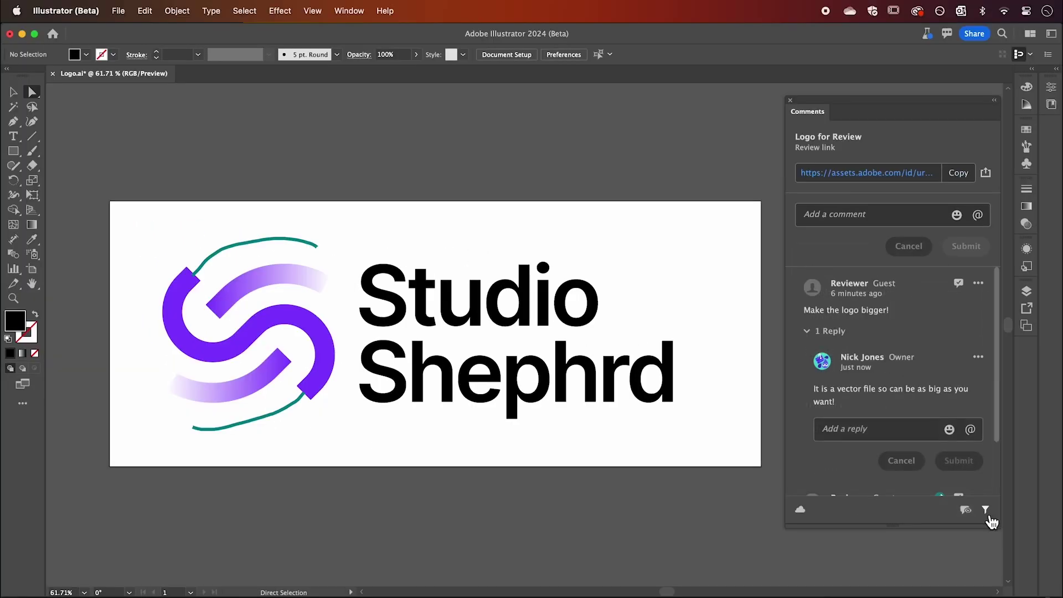
left_click(975, 34)
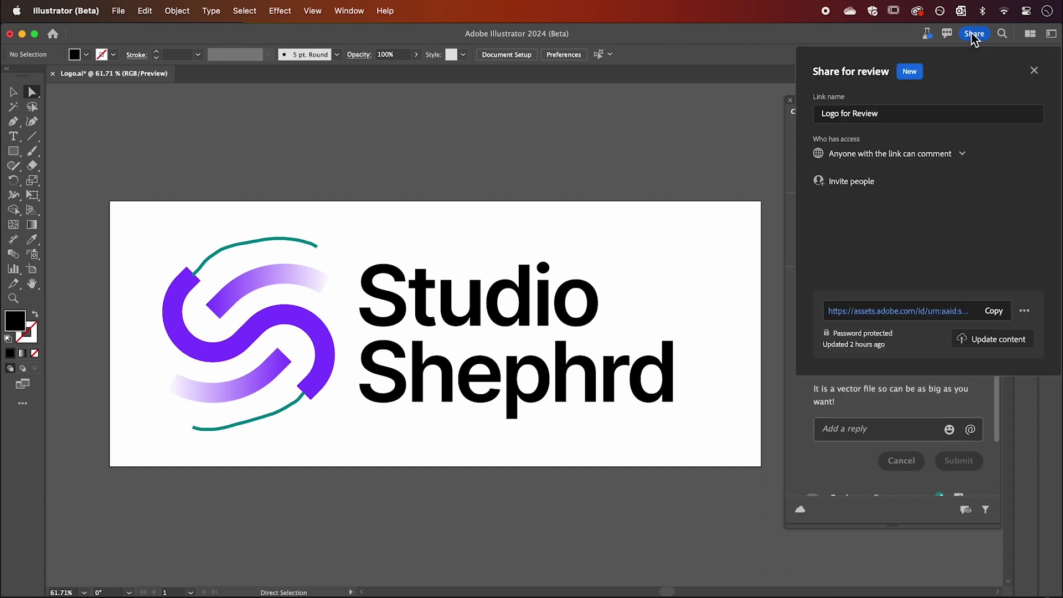
left_click(1002, 343)
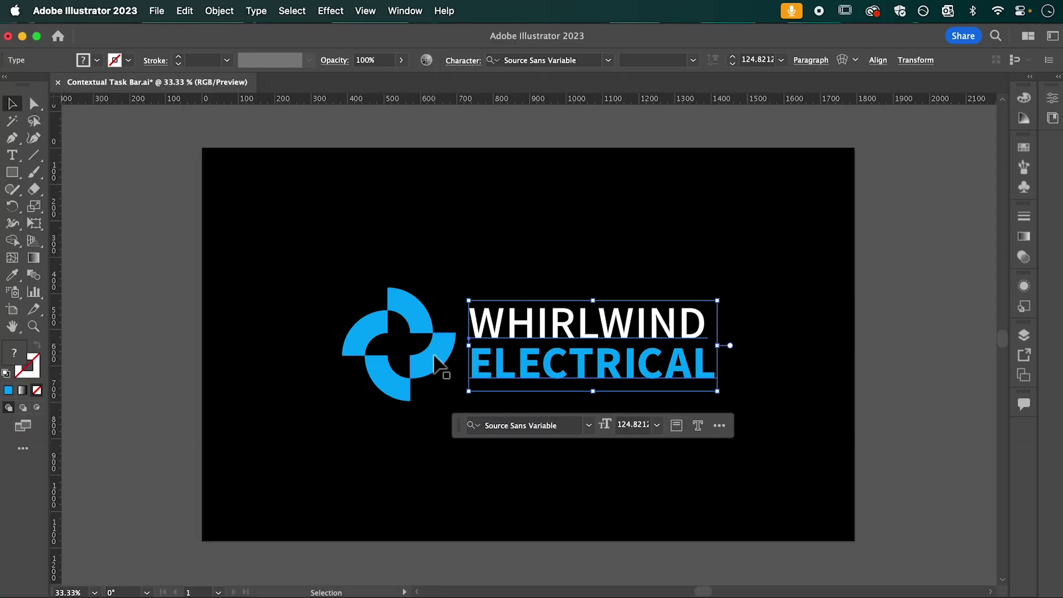
Select the logo symbol and Whirlwind Electrical text, moving the contextual task bar and resetting its position
left_click(436, 365)
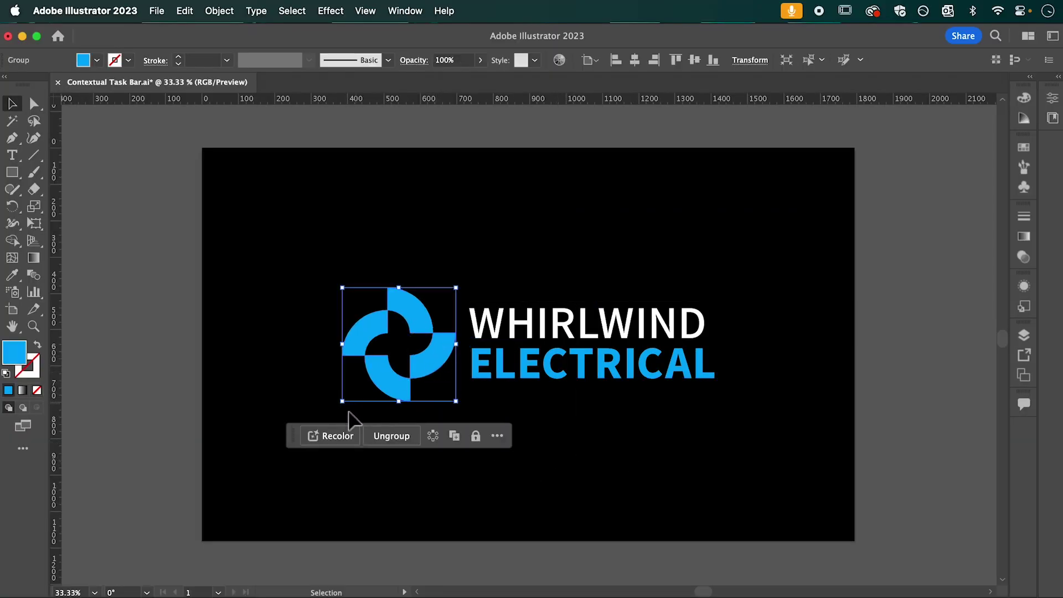
left_click_drag(296, 436, 438, 502)
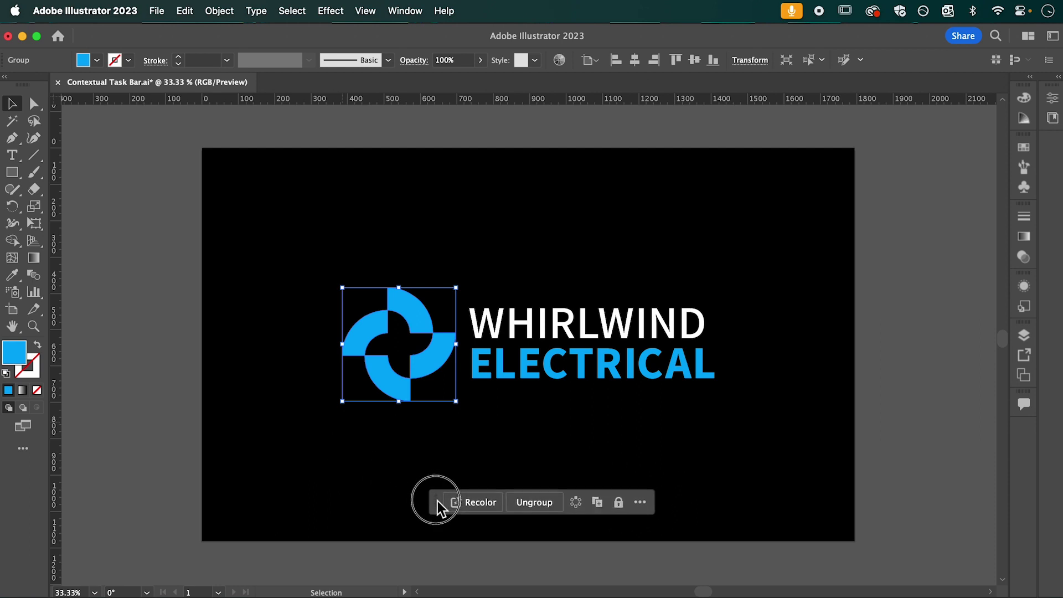
left_click(515, 366)
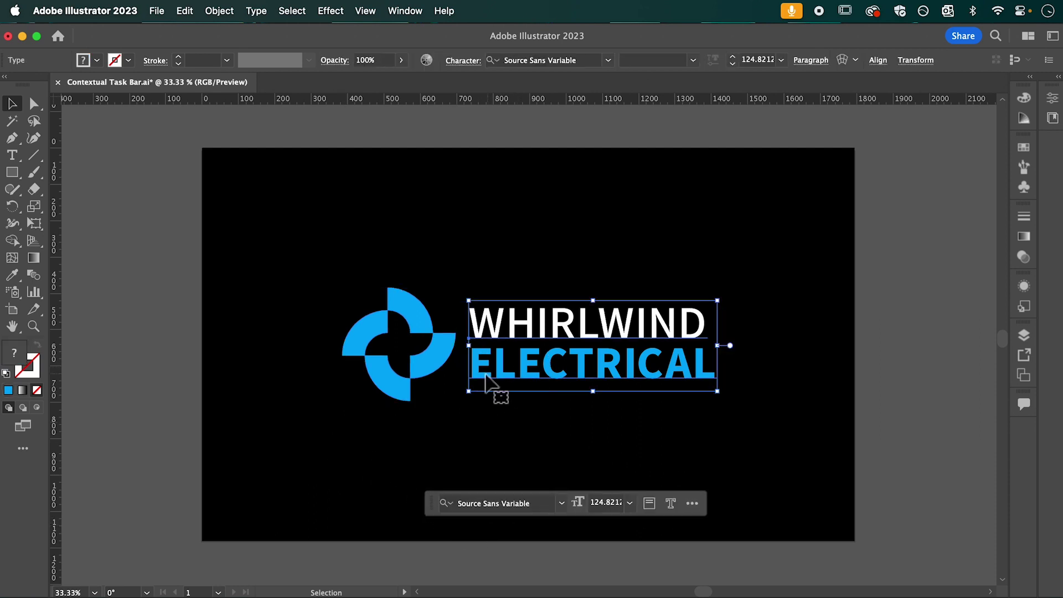
left_click(691, 504)
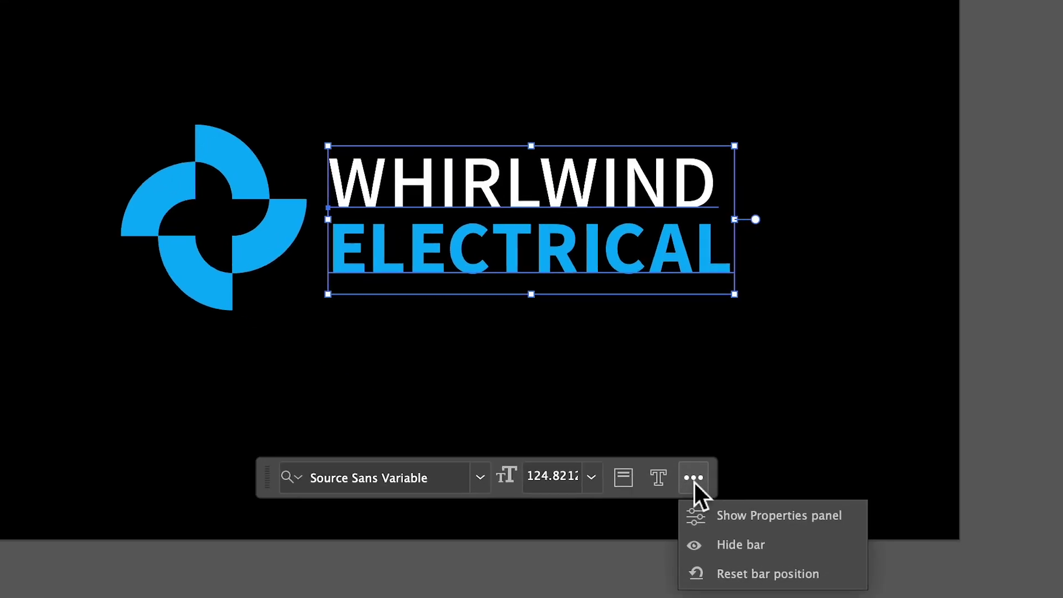
left_click(745, 581)
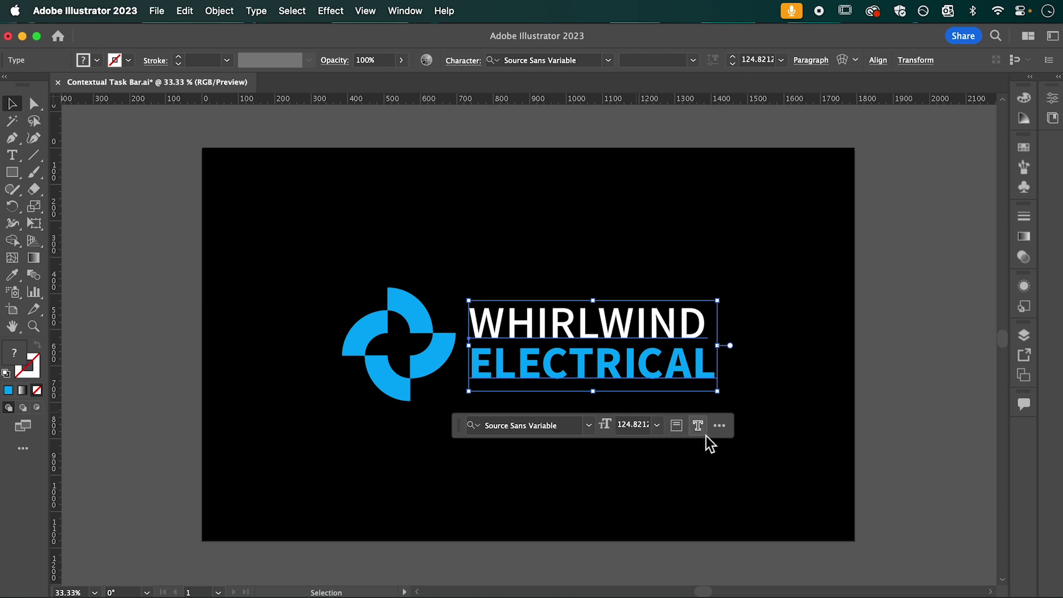
Hide the contextual task bar, then turn it back on from the Window menu
left_click(719, 426)
left_click(744, 468)
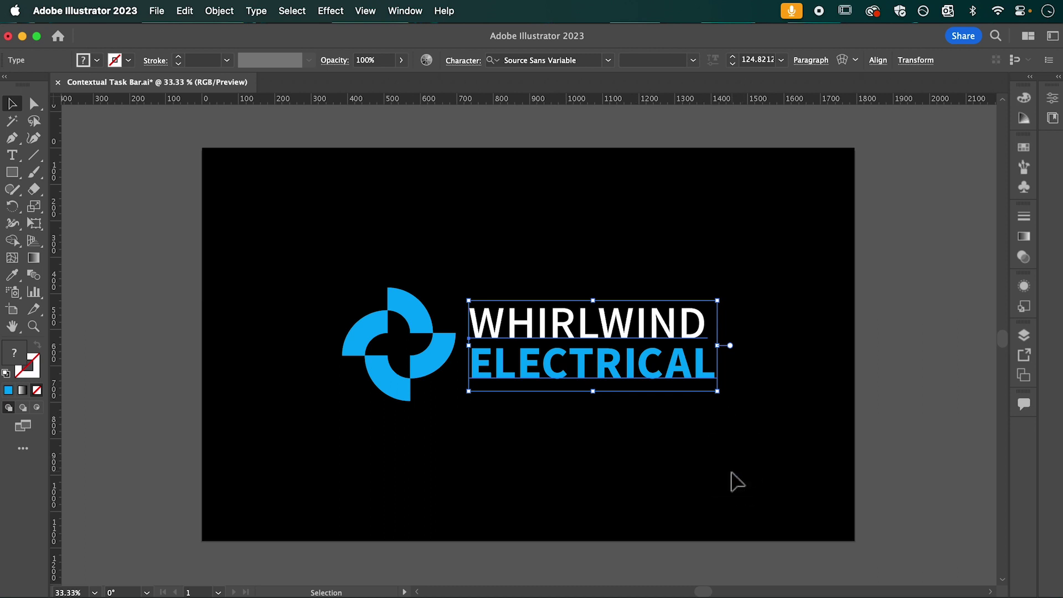
left_click(644, 490)
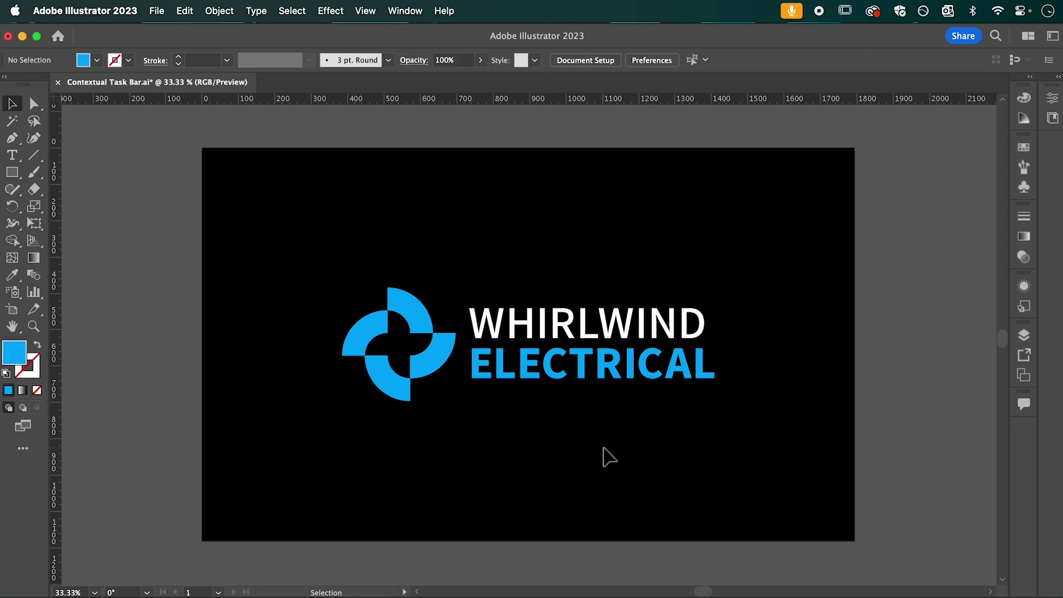
left_click(405, 11)
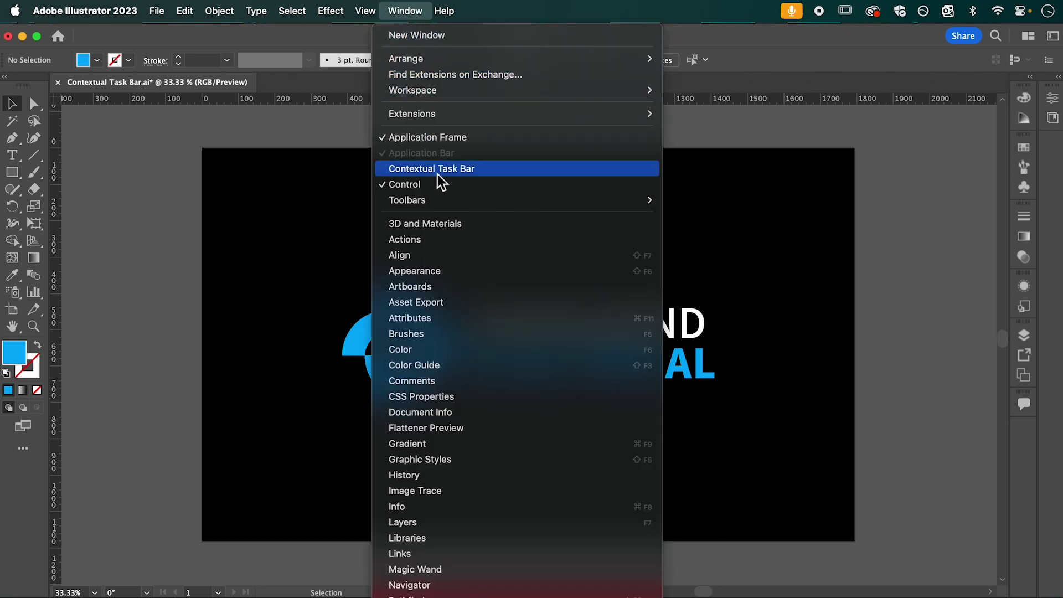
left_click(458, 171)
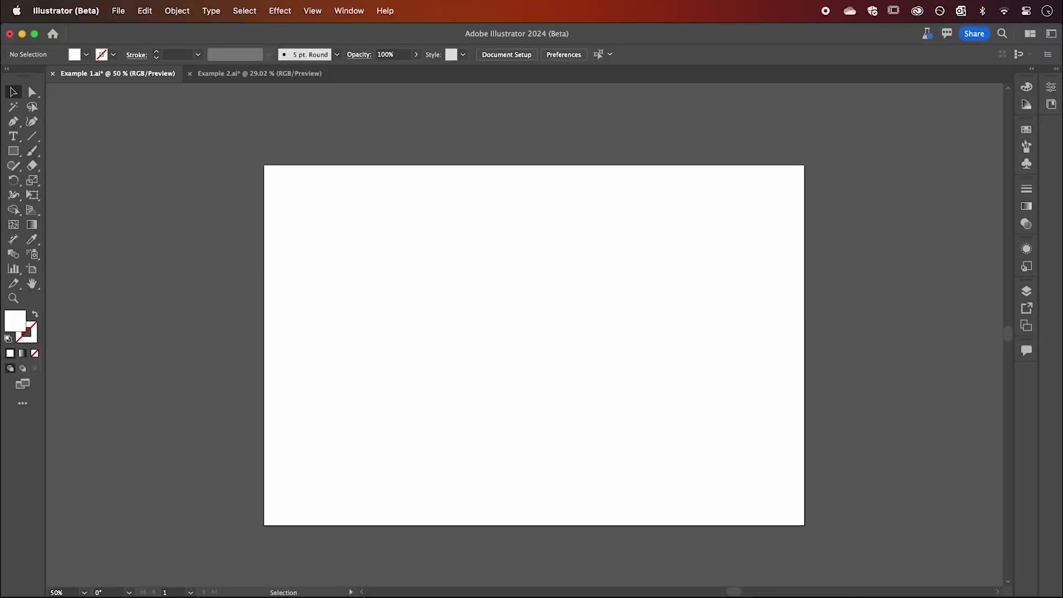
Paste the can photo and Studio Shephrd logo, shrink the logo, and make them a mockup
key("super+v")
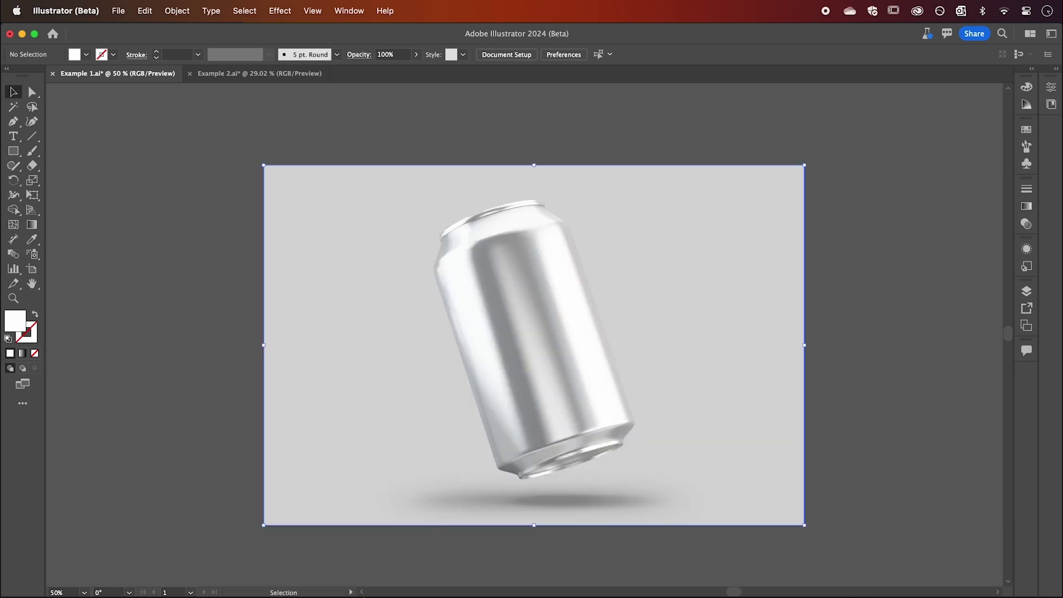
key("super+v")
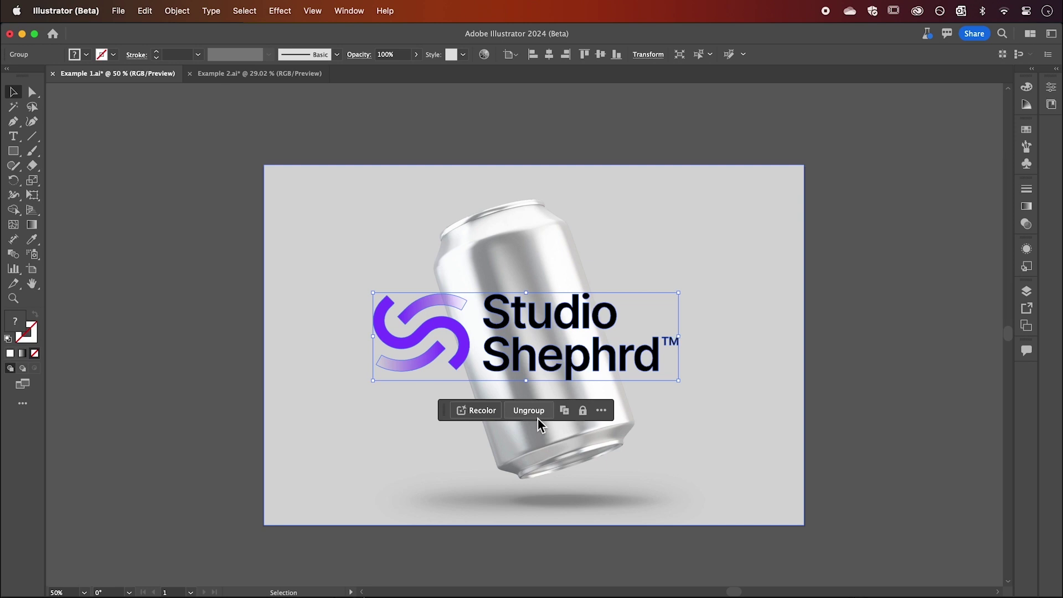
left_click_drag(680, 383, 568, 348)
left_click(673, 290, "shift")
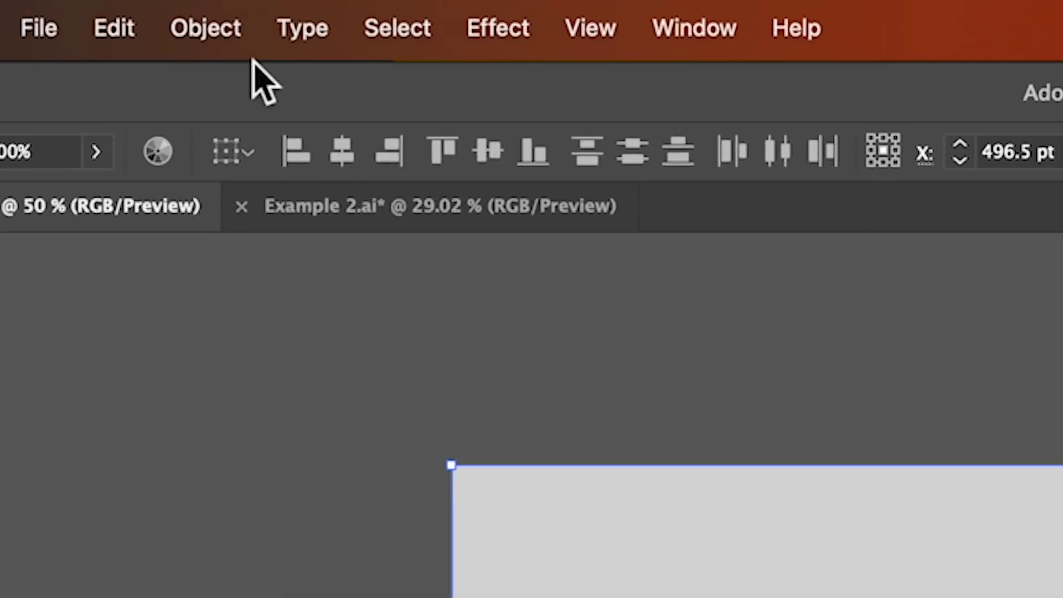
left_click(176, 10)
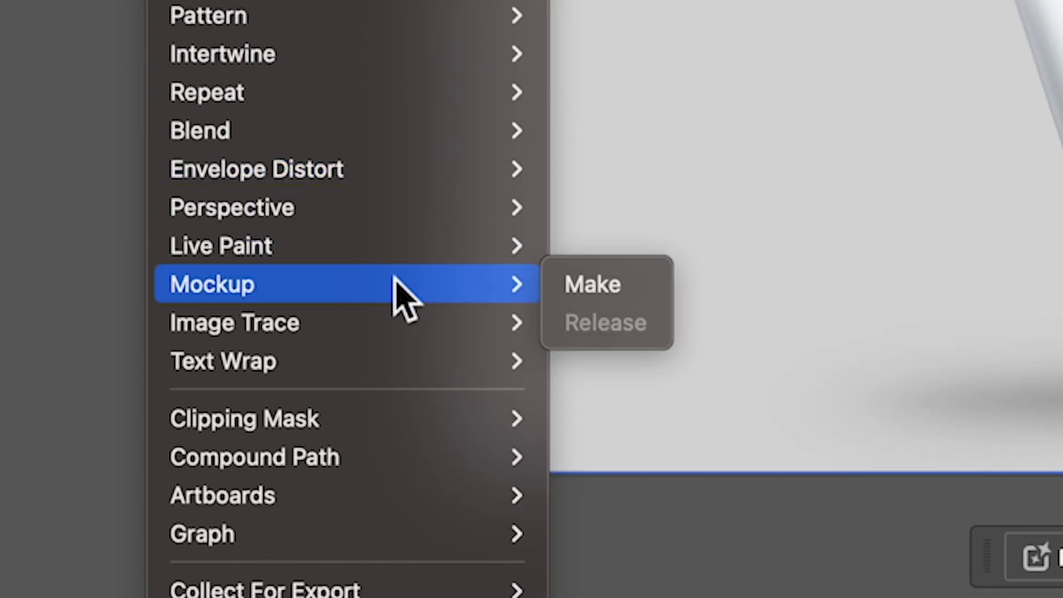
left_click(570, 294)
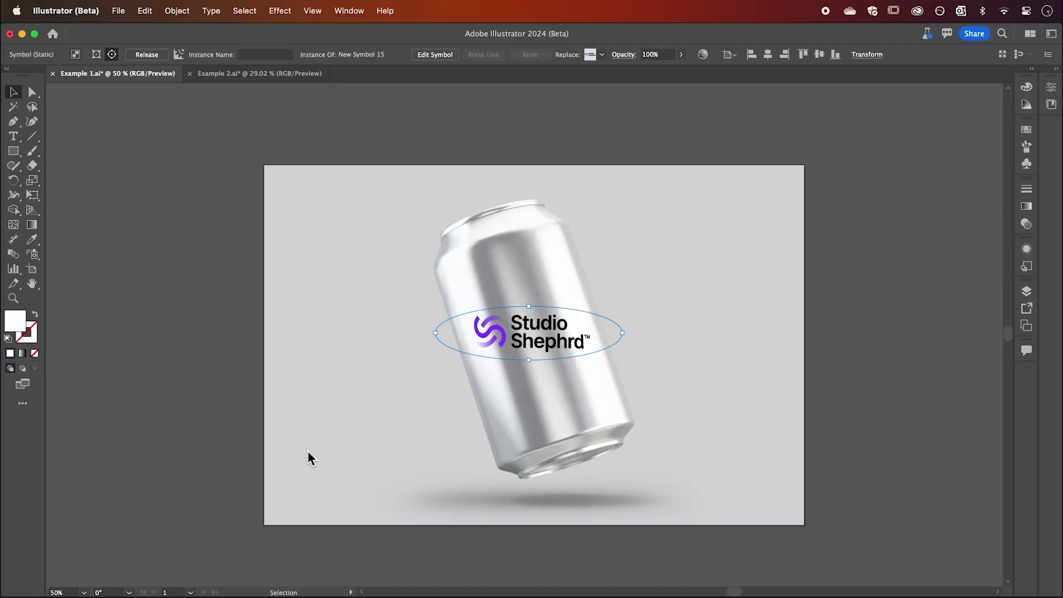
Rotate the logo to the can's tilt and set its blend mode to Multiply
mouse_move(632, 334)
left_mouse_down()
mouse_move(637, 304)
mouse_move(615, 311)
left_mouse_up()
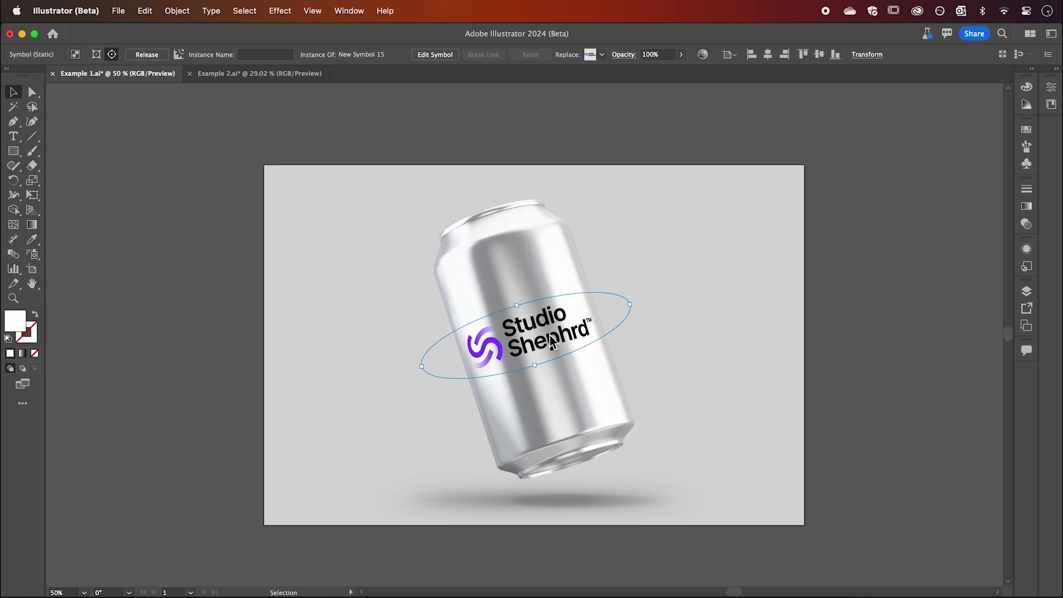
scroll(591, 331, "up", 5)
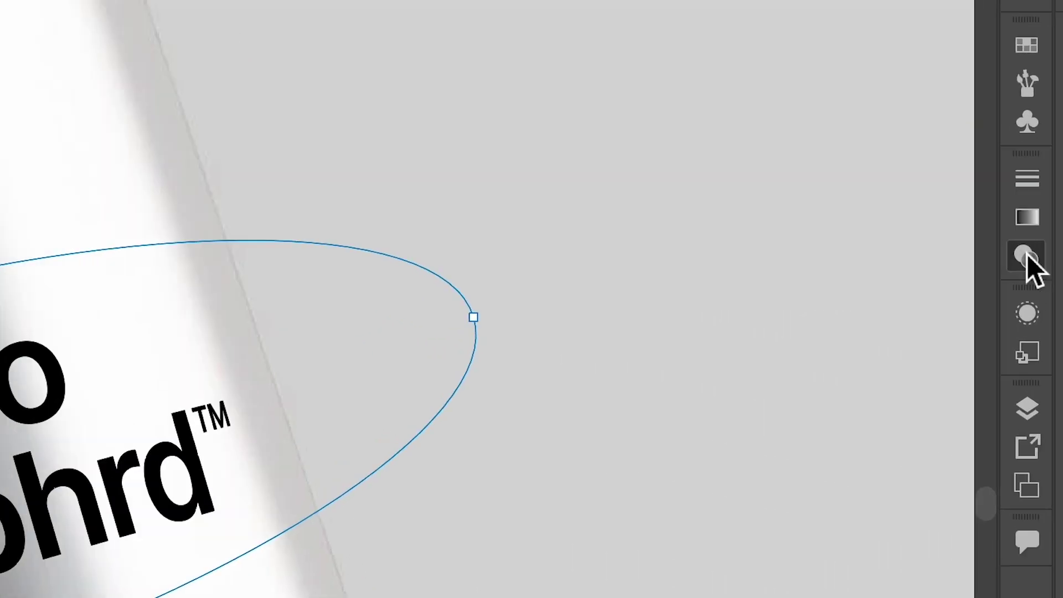
left_click(1027, 249)
left_click(582, 216)
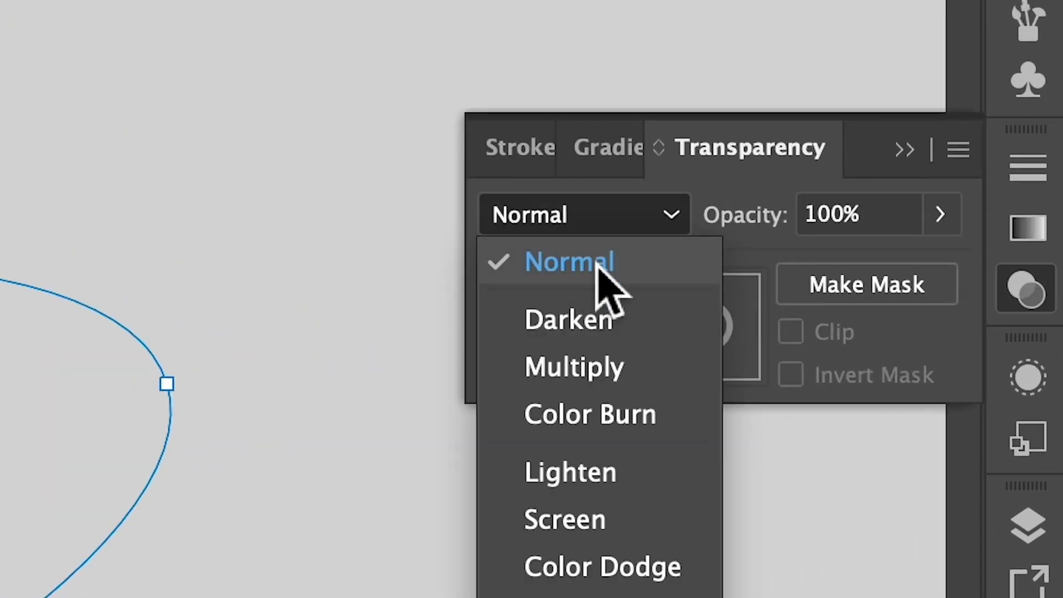
left_click(594, 370)
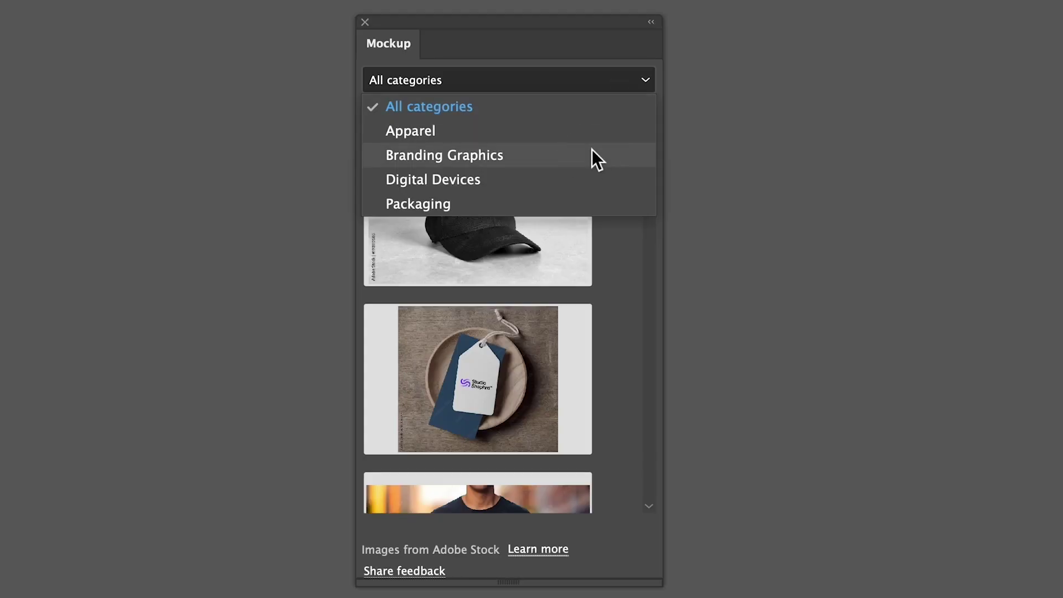
Filter the mockup templates to Branding Graphics, then to Digital Devices
left_click(592, 154)
left_click_drag(648, 166, 647, 349)
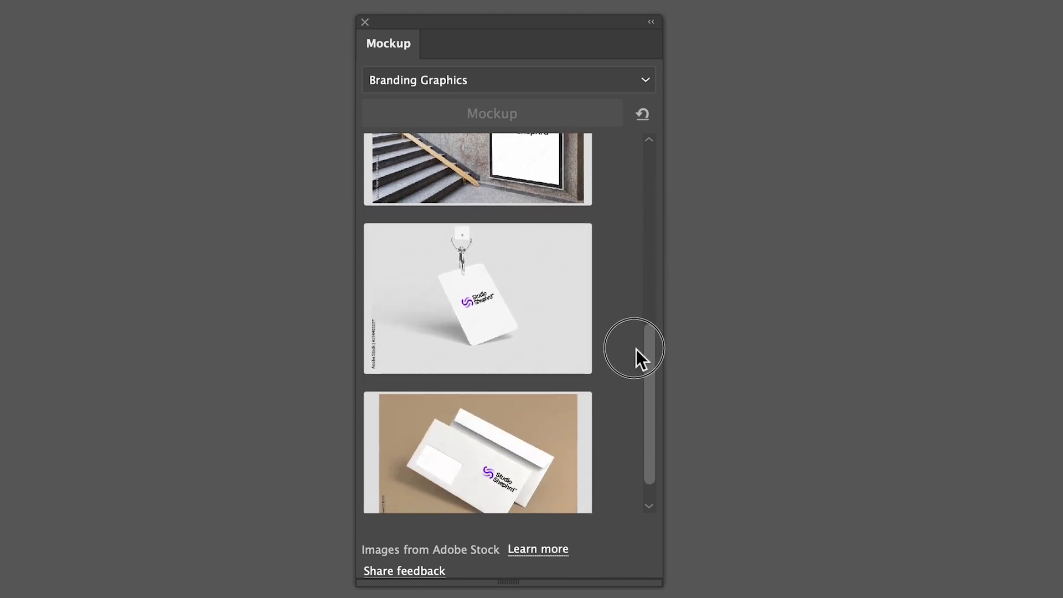
left_click(606, 80)
left_click(567, 178)
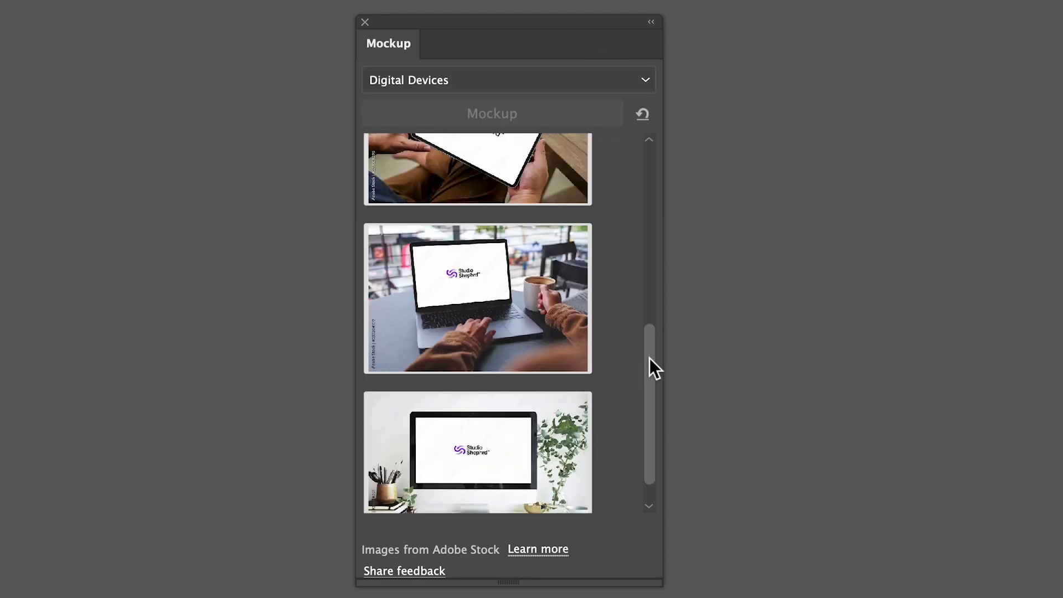
left_click_drag(650, 358, 652, 180)
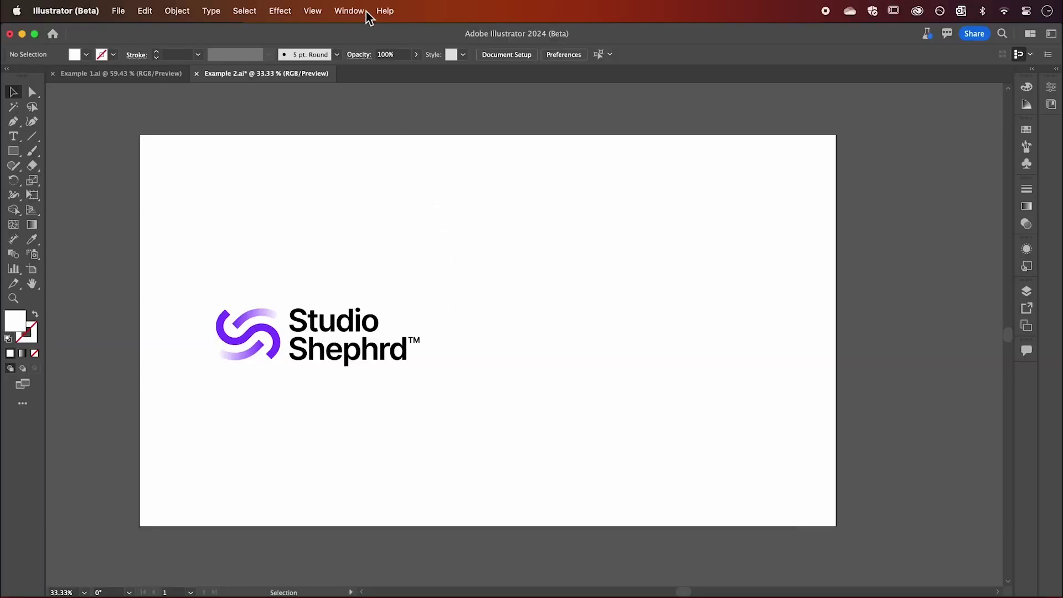
Show the Mockup panel and preview the selected Studio Shephrd logo on the templates
left_click(350, 11)
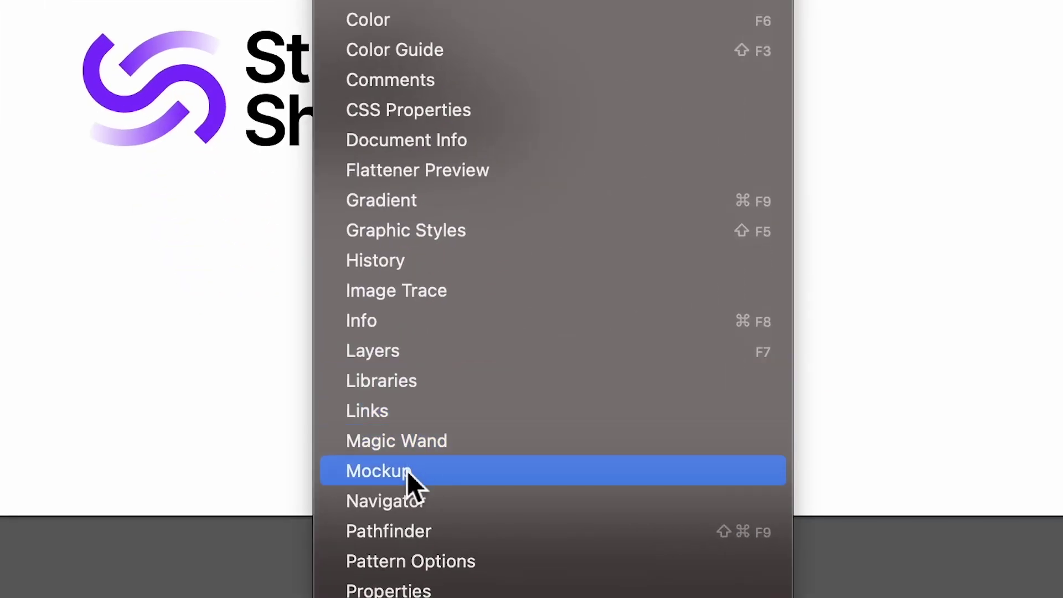
left_click(407, 471)
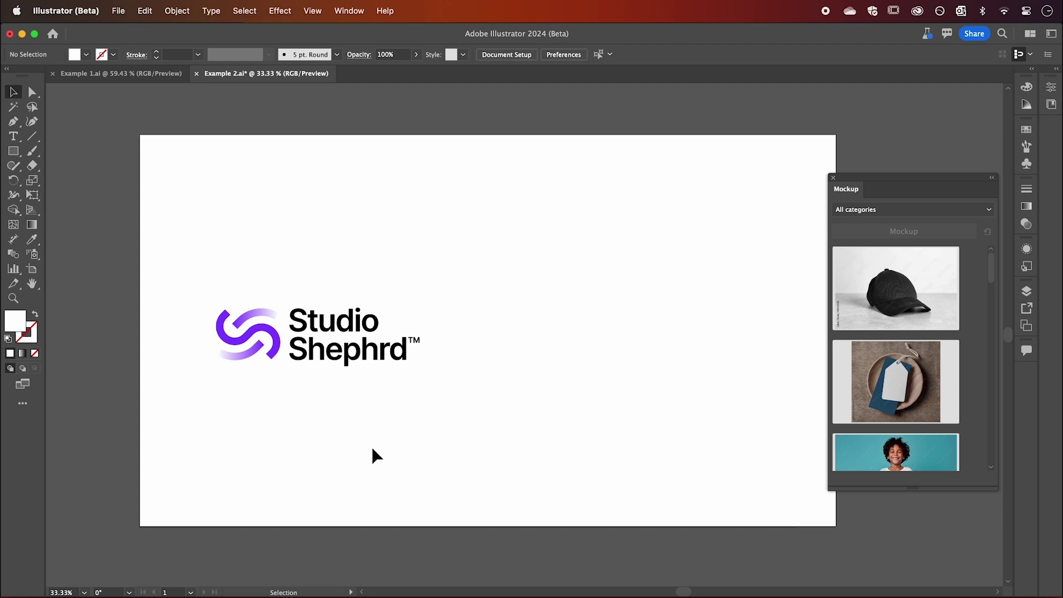
left_click(397, 365)
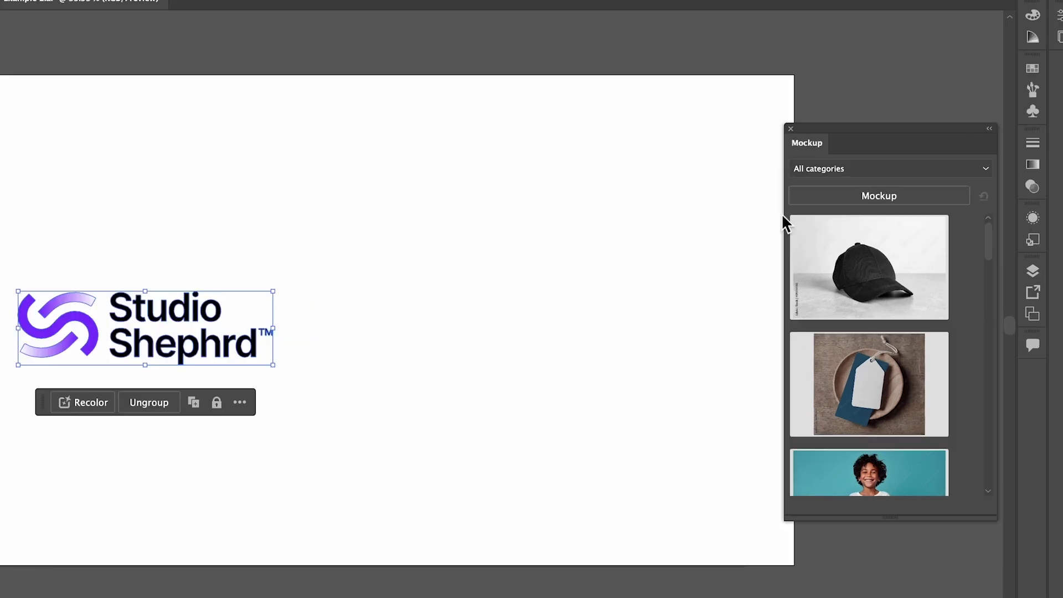
left_click(904, 232)
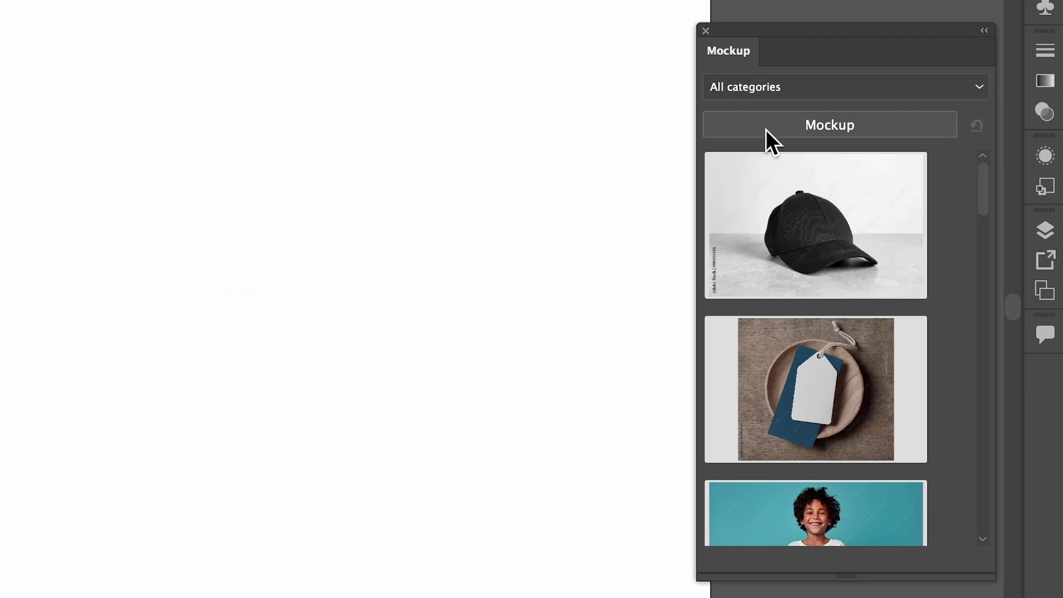
mouse_move(984, 191)
left_mouse_down()
mouse_move(995, 245)
mouse_move(985, 466)
left_mouse_up()
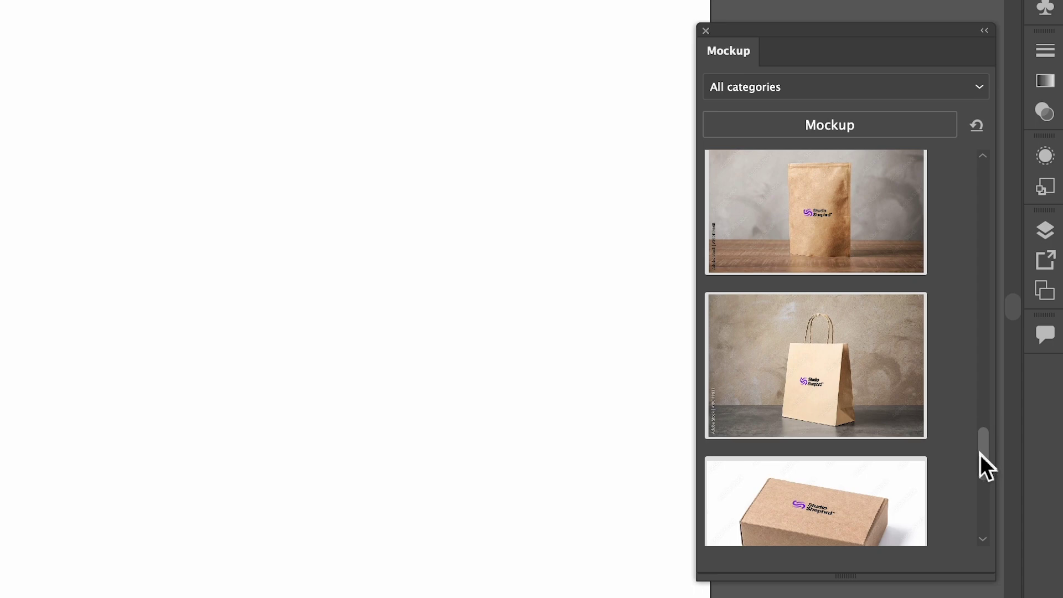
mouse_move(816, 366)
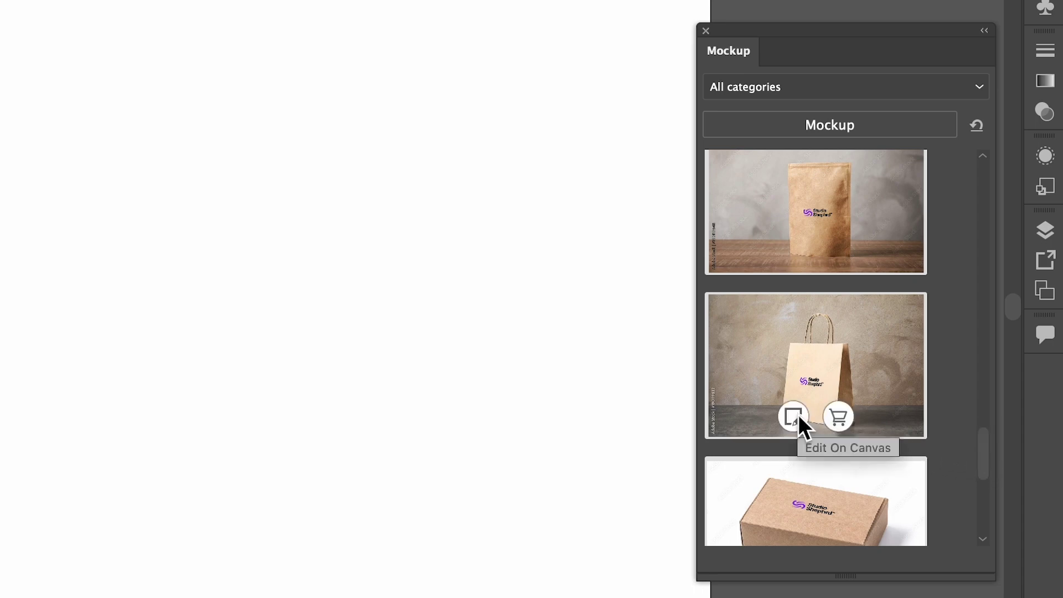
Place the paper bag mockup on the canvas and enlarge the logo on the bag
left_click(794, 417)
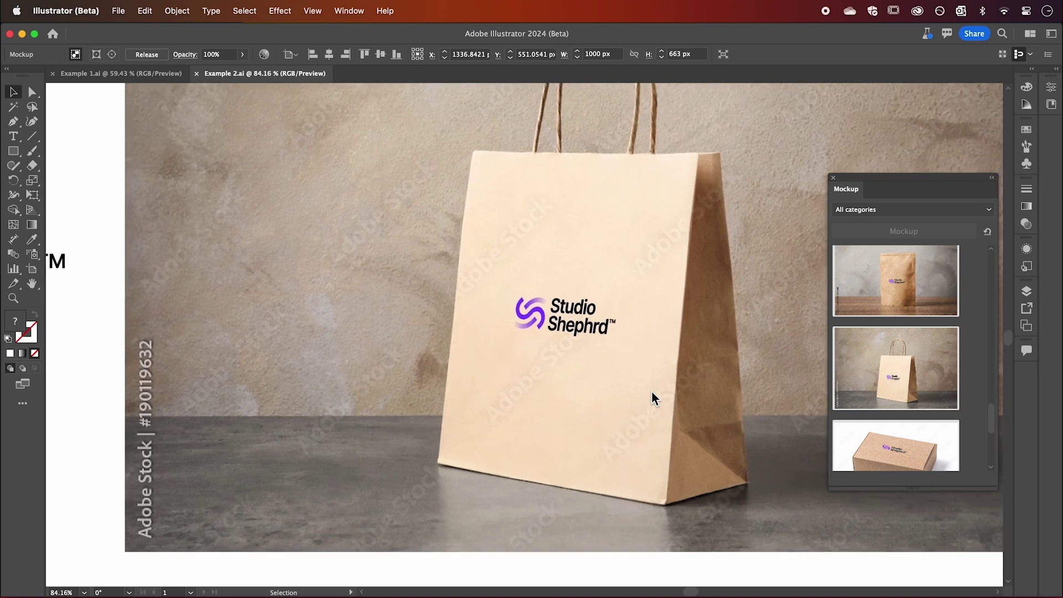
left_click(588, 331)
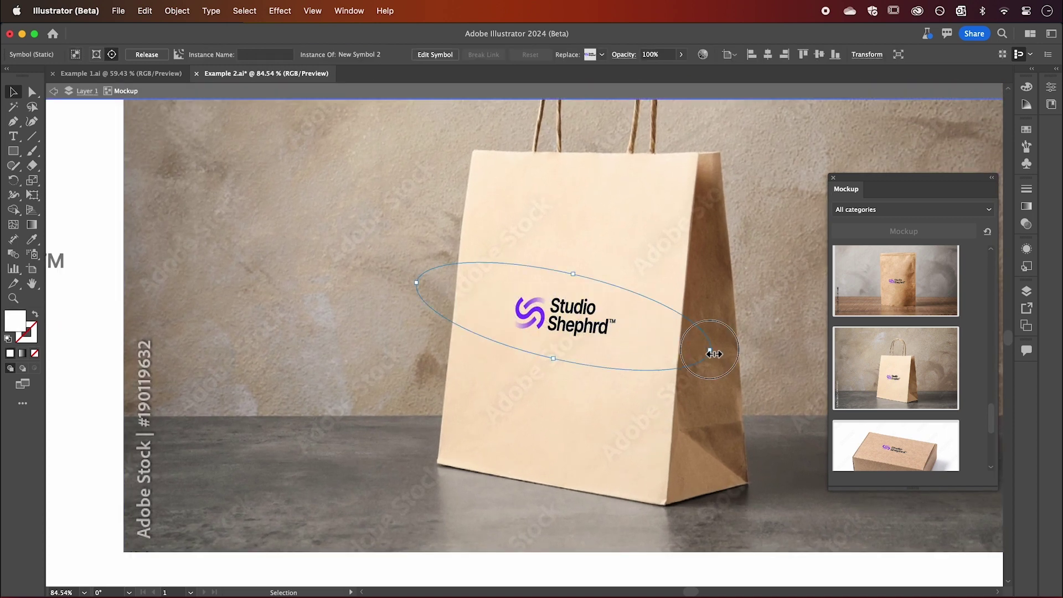
left_click_drag(715, 354, 798, 372)
left_click(669, 346)
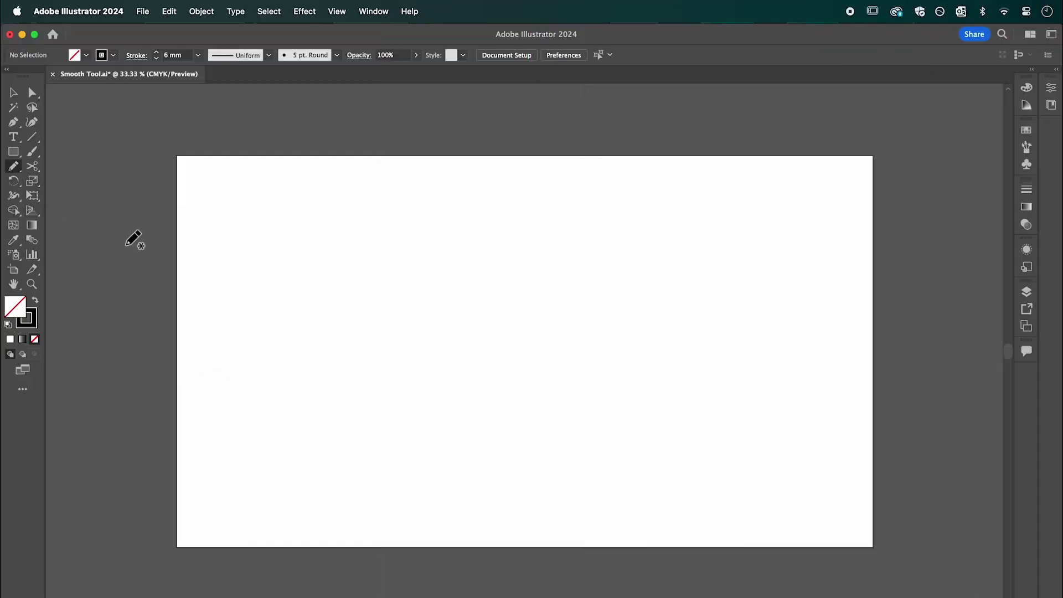
Draw a hilly Pencil line, then smooth it with Object > Path > Smooth using Auto Smooth
mouse_move(218, 429)
left_mouse_down()
mouse_move(392, 290)
mouse_move(700, 398)
mouse_move(713, 413)
left_mouse_up()
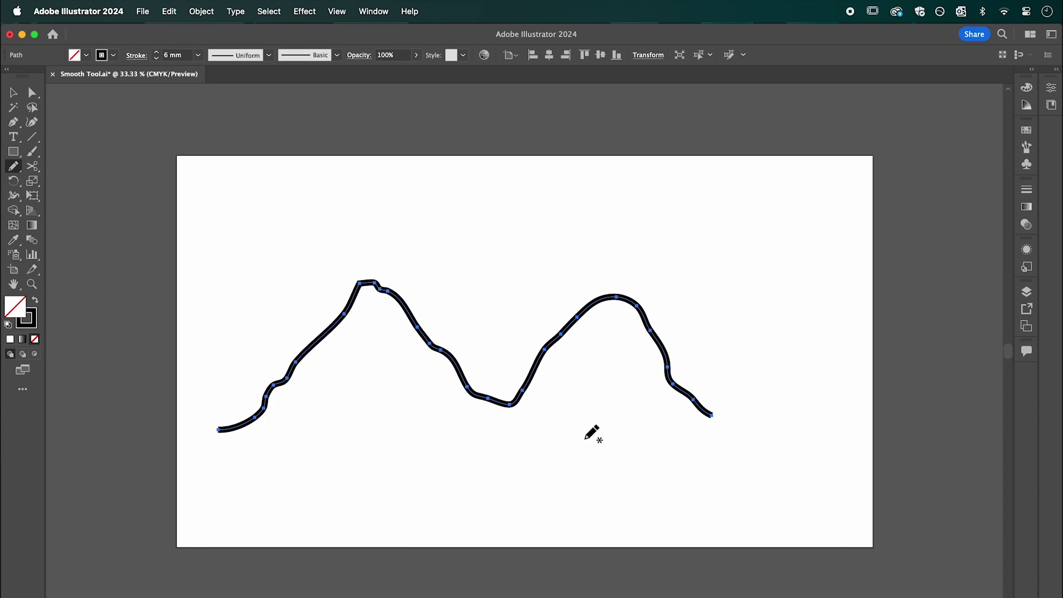
key("v")
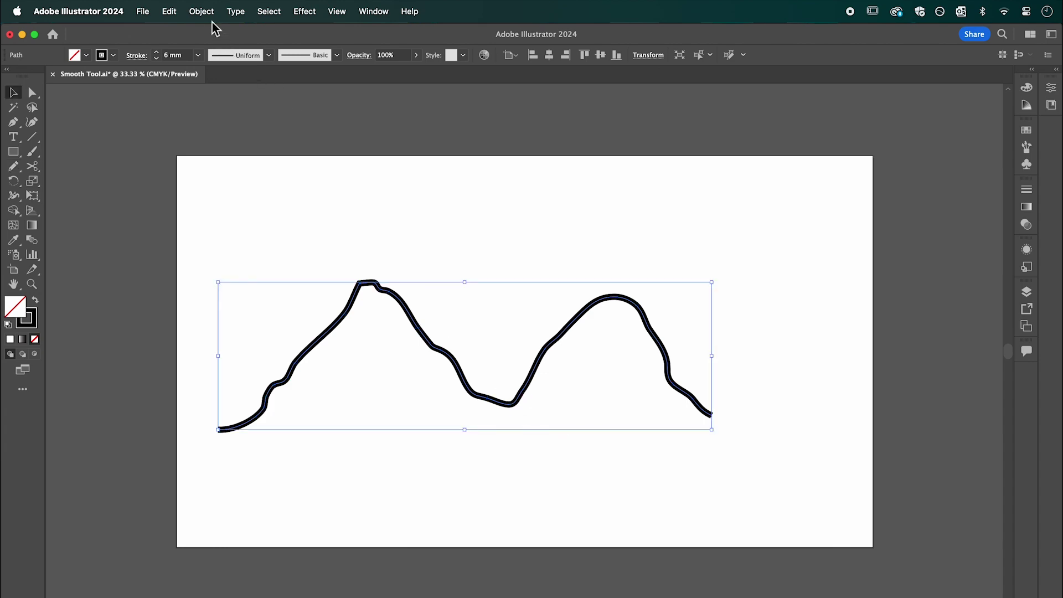
left_click(201, 11)
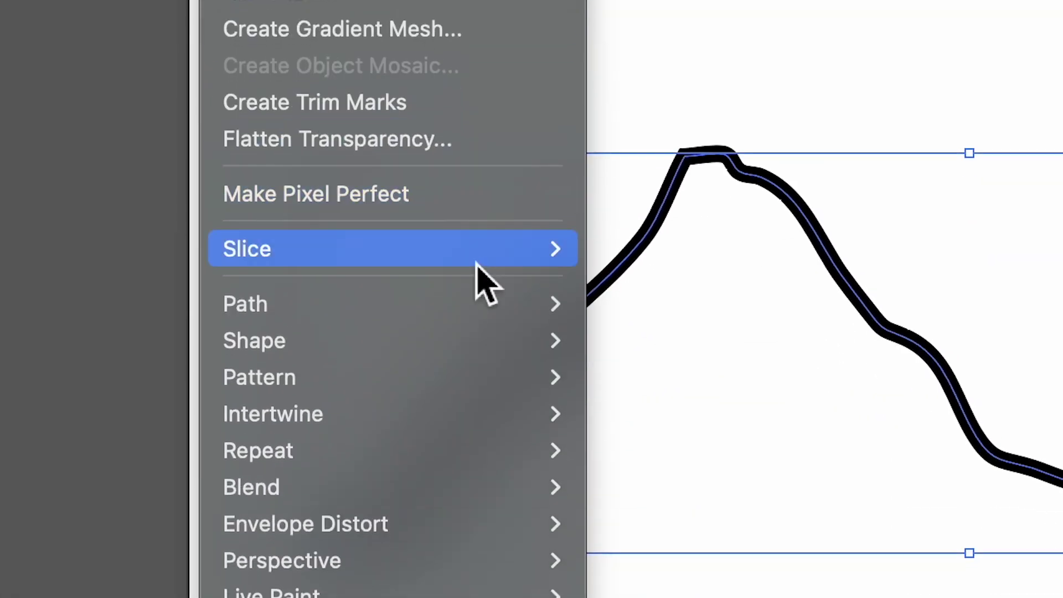
mouse_move(244, 130)
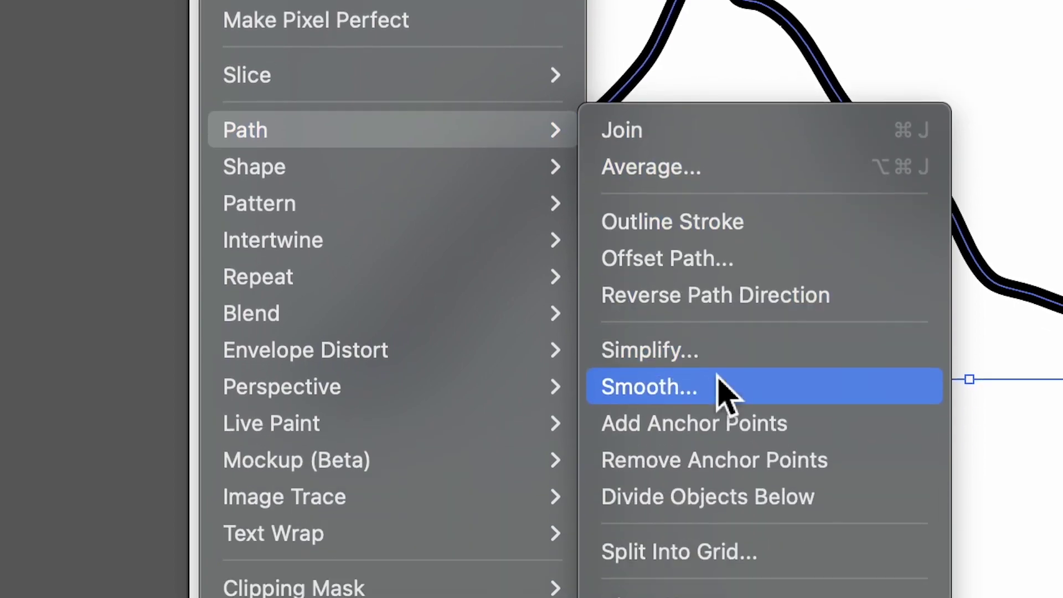
left_click(723, 392)
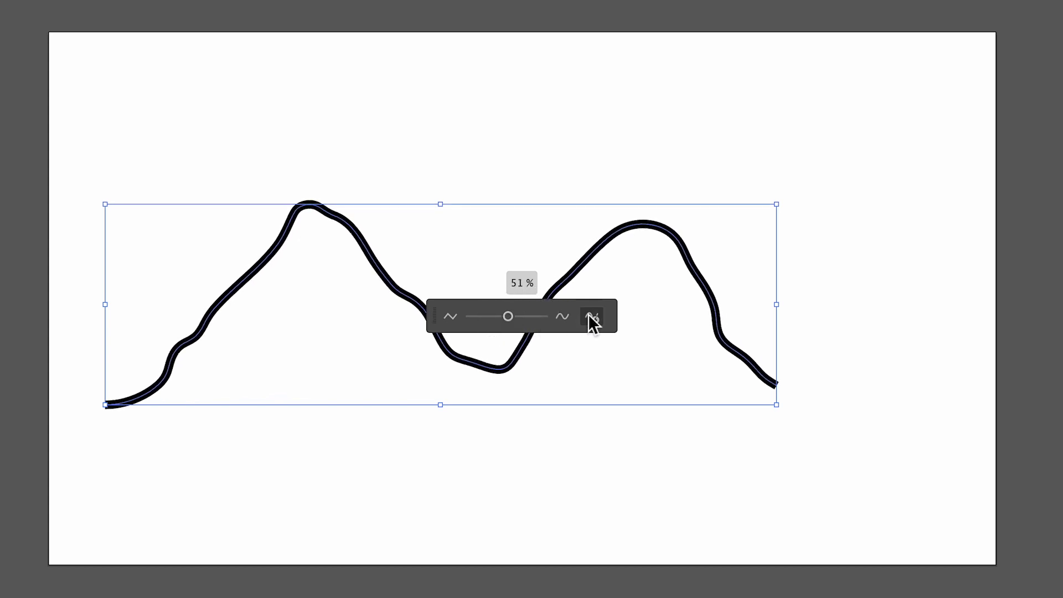
left_click(594, 316)
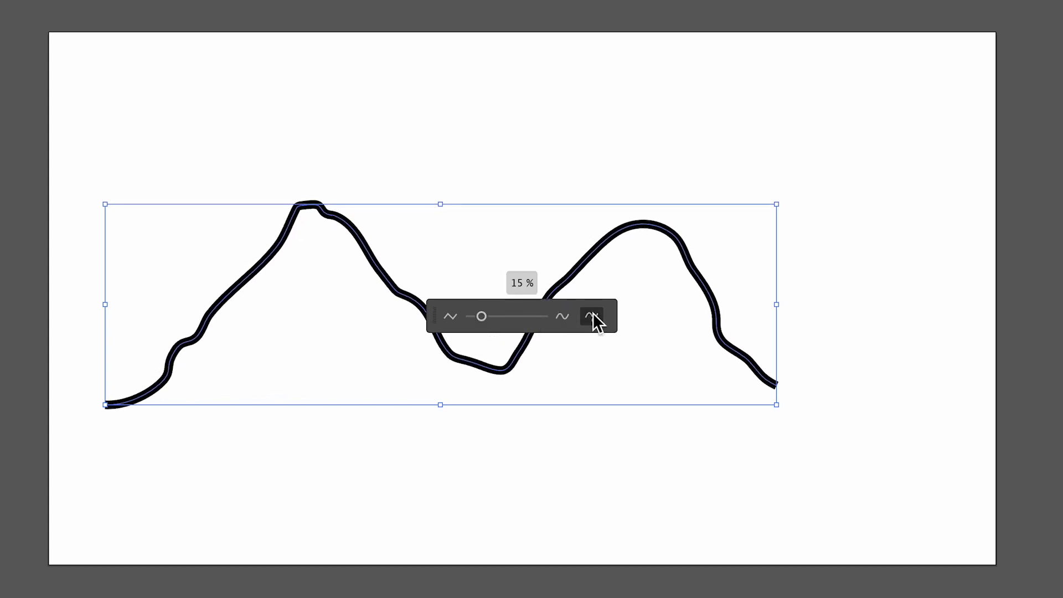